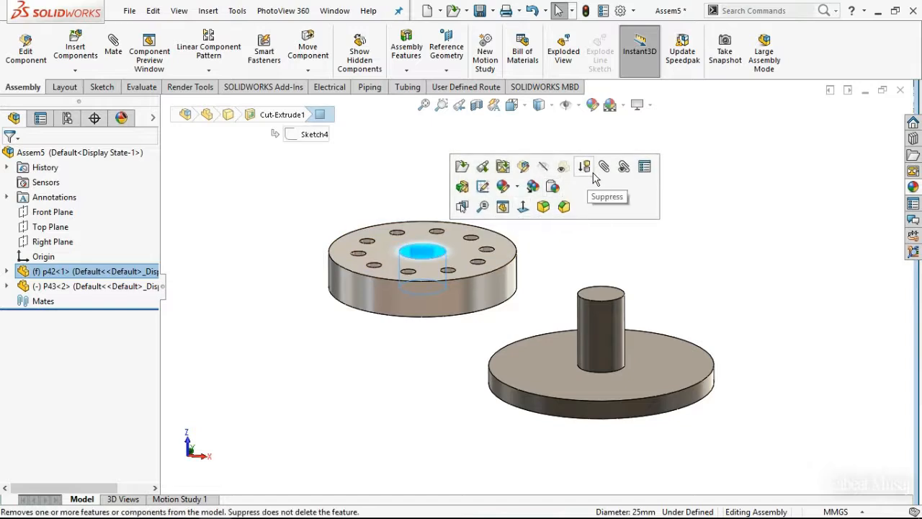
# - Add a concentric mate between the centre hole of p42 and the cylindrical shaft of P43
pyautogui.click(603, 167)
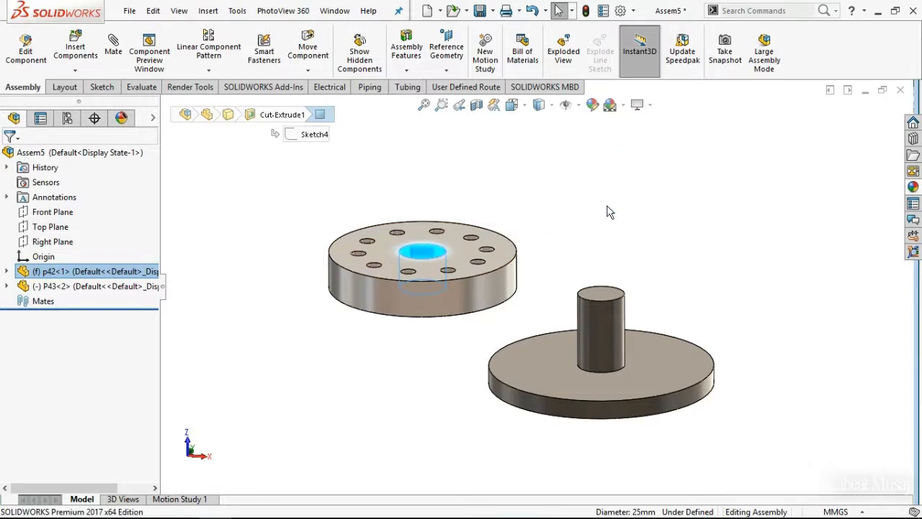
pyautogui.click(614, 324)
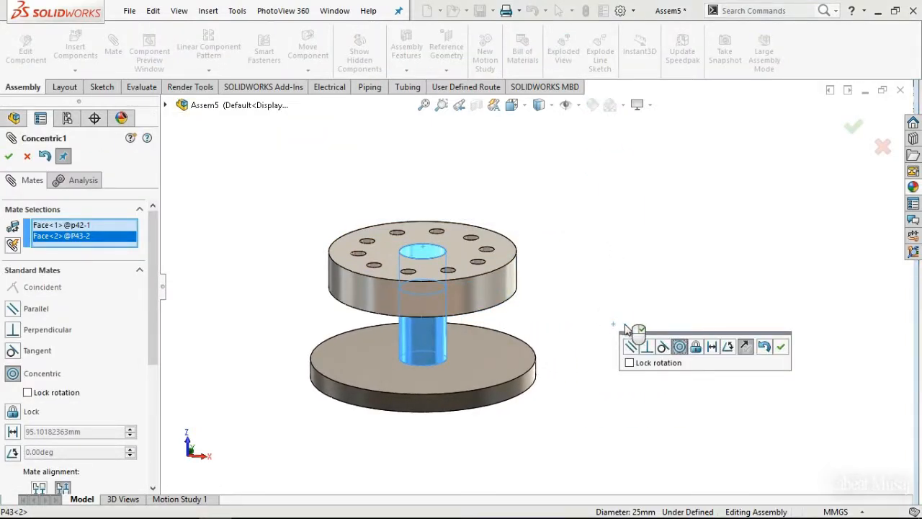
pyautogui.click(781, 349)
# - Add a coincident mate between the upper flange face of P43 and the underside of p42, and finish mating
pyautogui.click(497, 355)
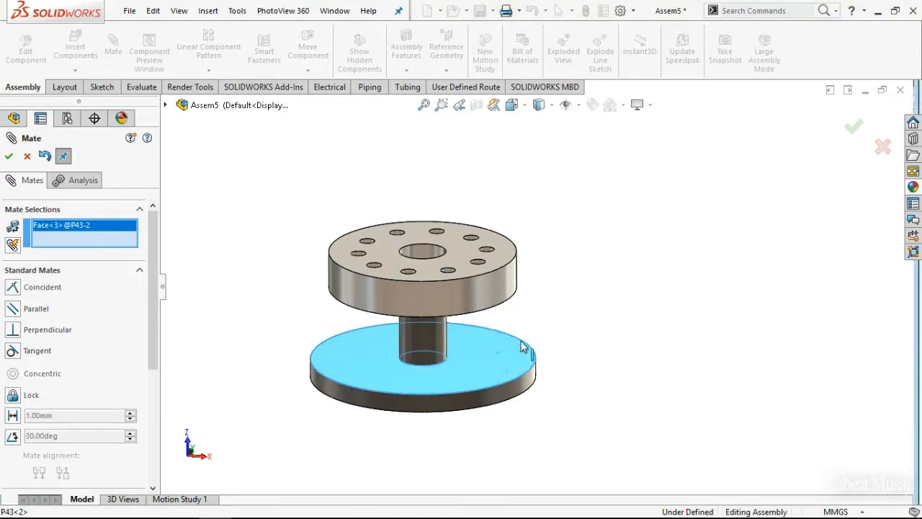
pyautogui.moveTo(291, 266); pyautogui.dragTo(354, 288, button='middle')
pyautogui.click(350, 278)
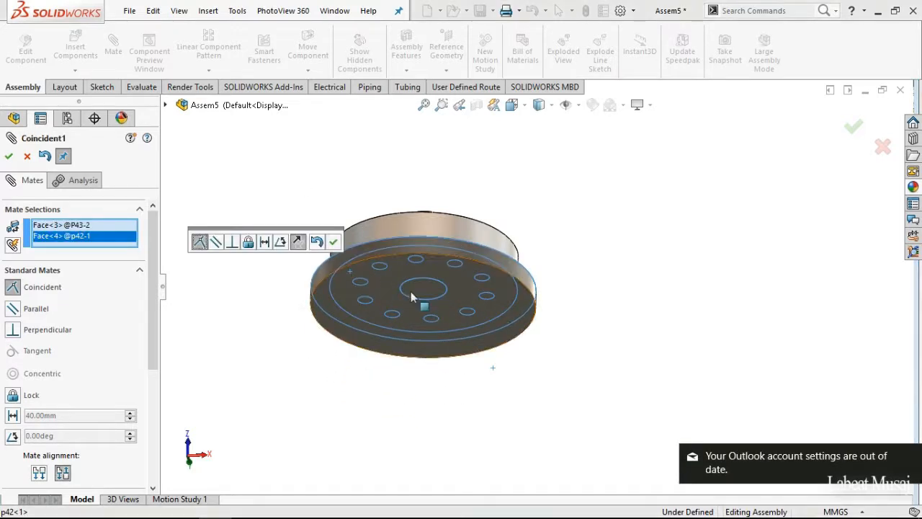
pyautogui.click(911, 457)
pyautogui.moveTo(684, 343); pyautogui.dragTo(565, 416, button='middle')
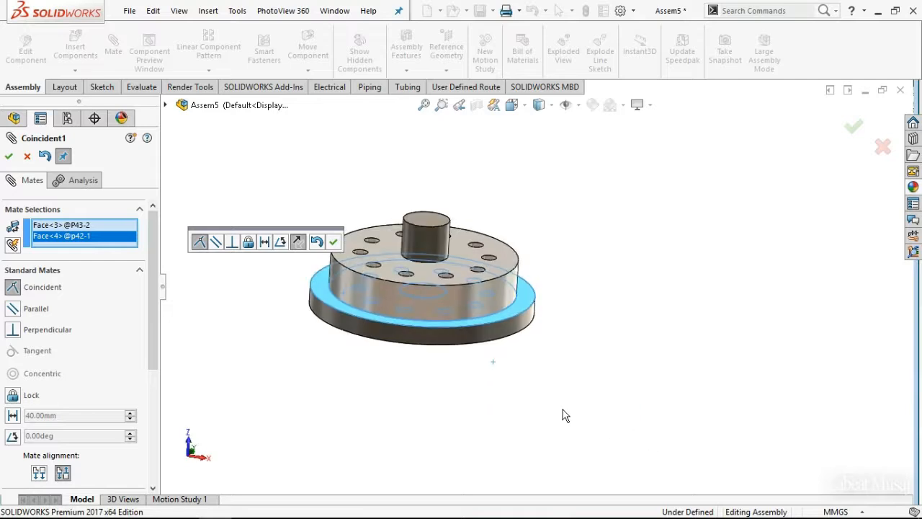
pyautogui.click(333, 244)
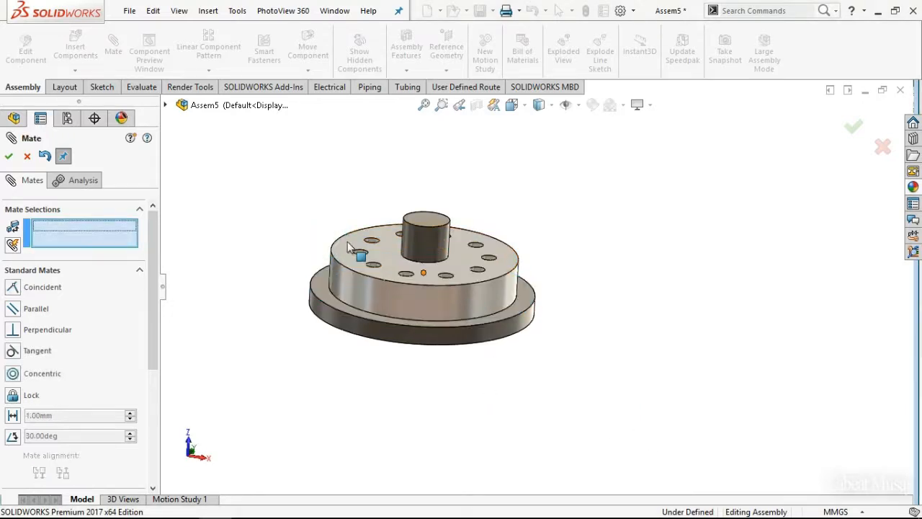
pyautogui.moveTo(472, 227); pyautogui.dragTo(463, 257, button='middle')
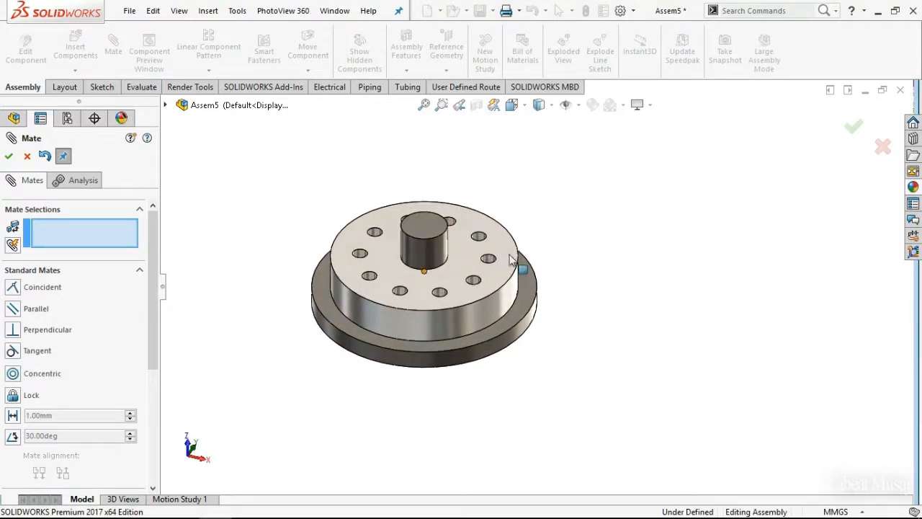
pyautogui.click(9, 157)
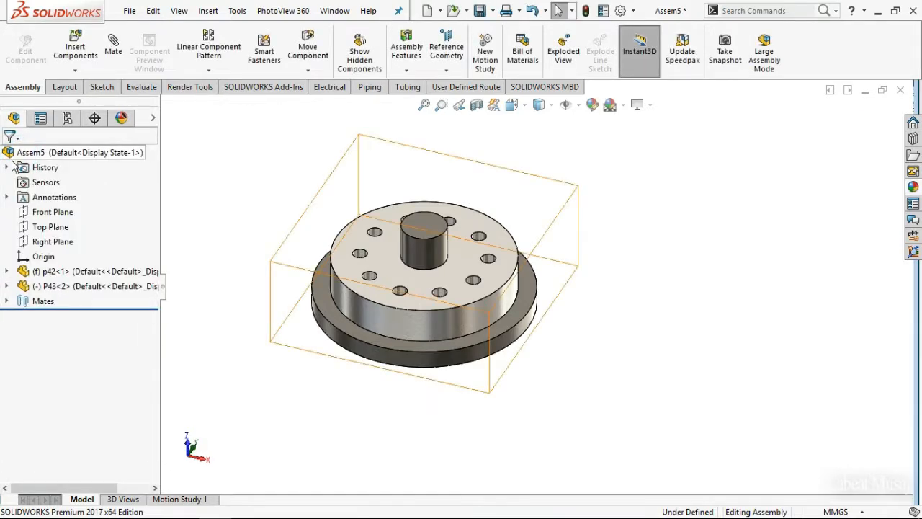
# - Insert parts 42 and p37 from the Works fille folder, placing the washer and screw in free space beside the disc assembly
pyautogui.click(75, 50)
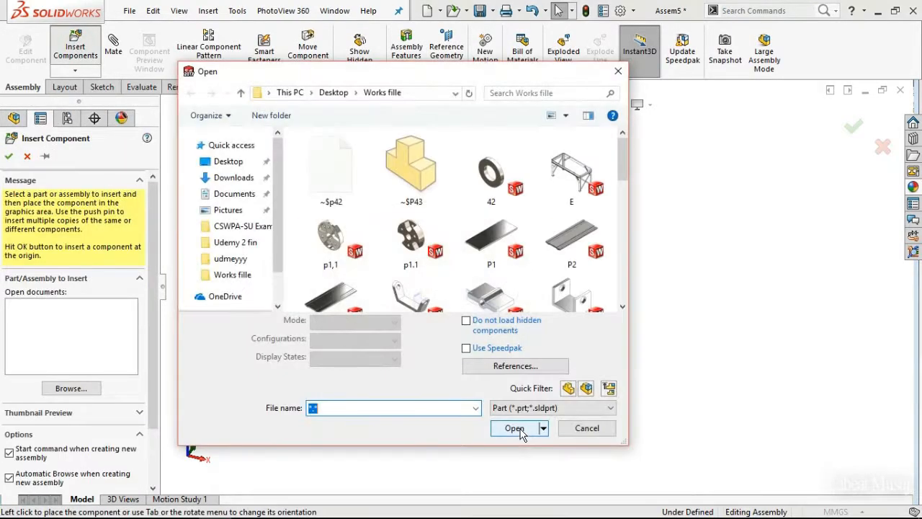
pyautogui.click(489, 173)
pyautogui.scroll(-3, 425, 268)
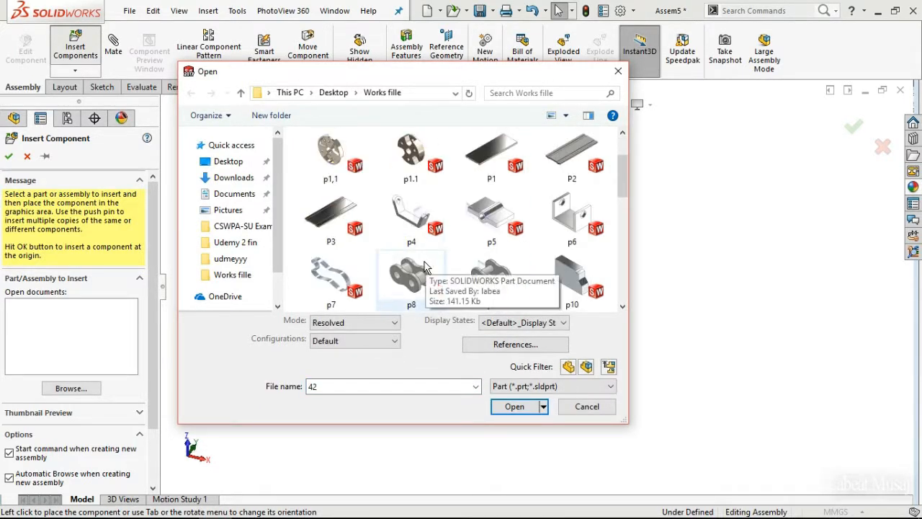
pyautogui.scroll(-6, 424, 268)
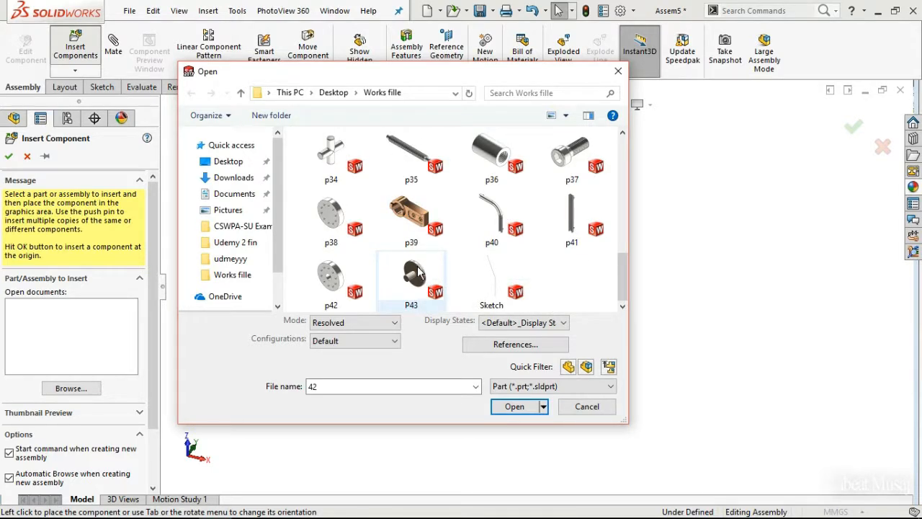
pyautogui.keyDown('ctrl'); pyautogui.click(567, 171); pyautogui.keyUp('ctrl')
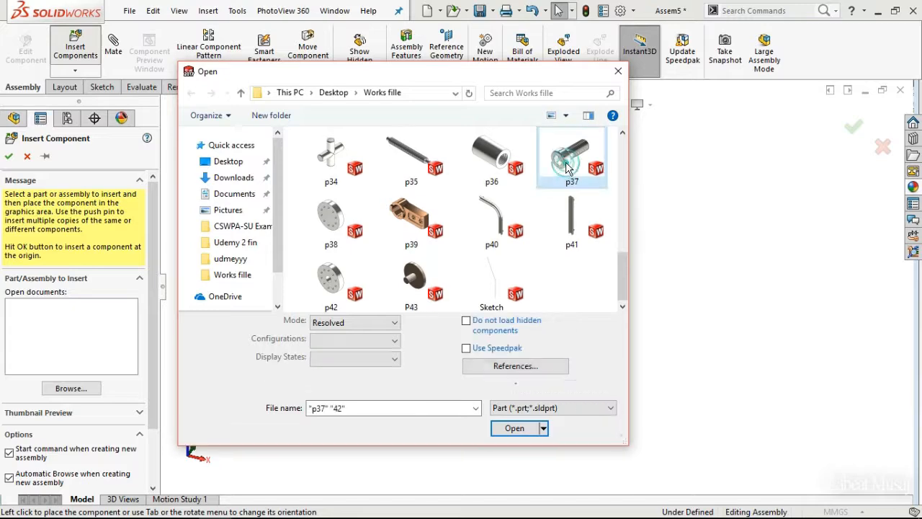
pyautogui.click(515, 428)
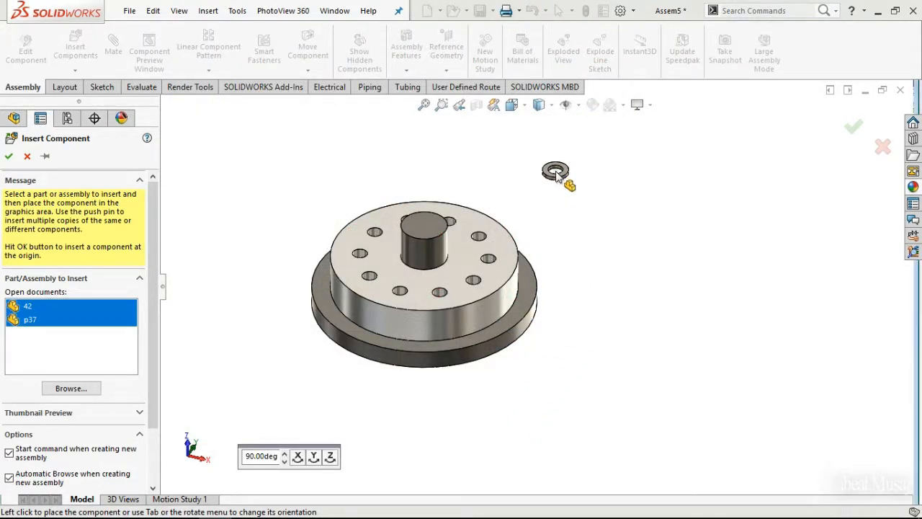
pyautogui.click(559, 176)
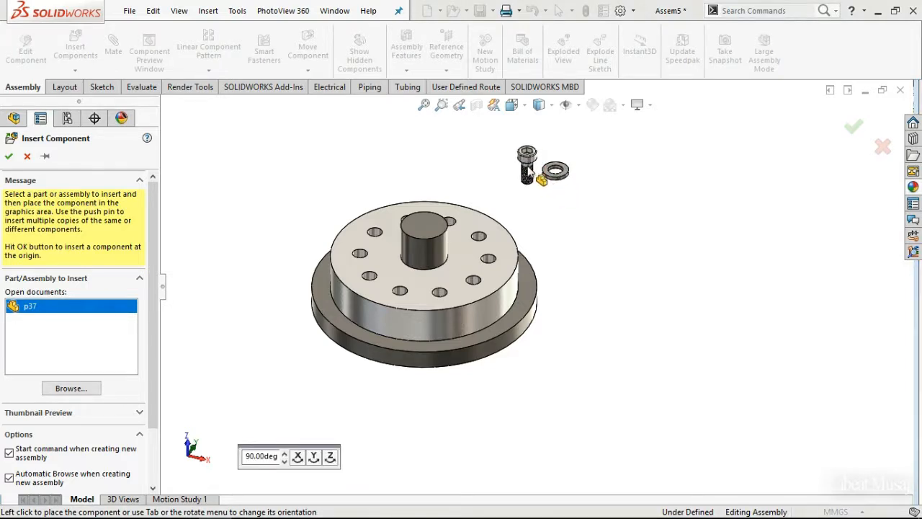
pyautogui.click(545, 140)
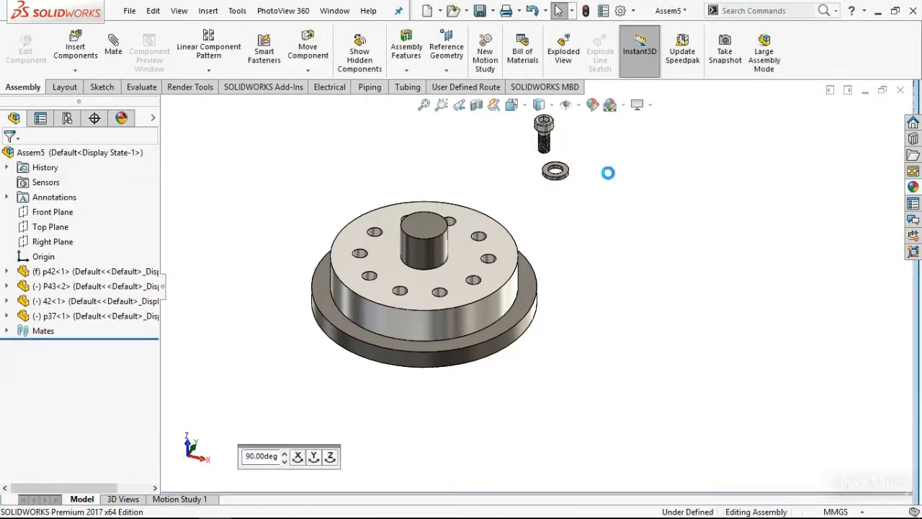
# - Using multiple mate mode, make the washer's bore and the screw's shank concentric with one small bolt hole in p42
pyautogui.scroll(2, 572, 170)
pyautogui.scroll(-3, 562, 189)
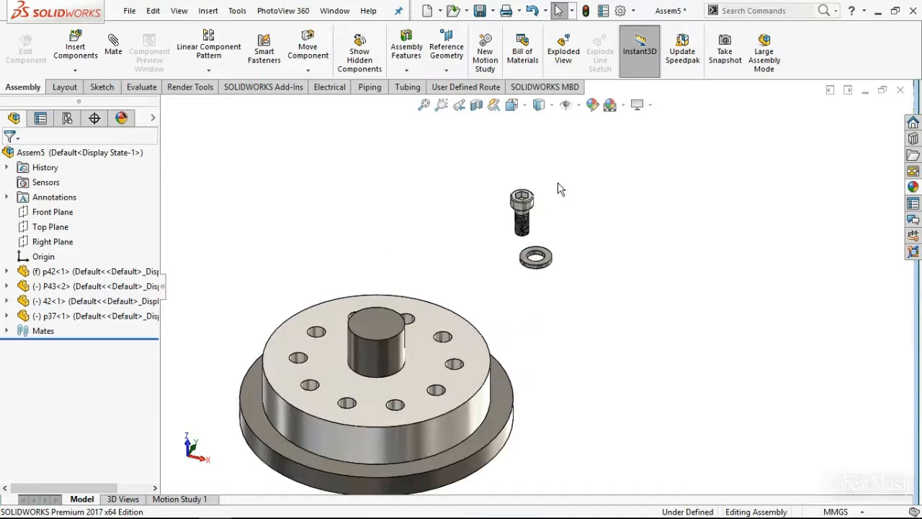
pyautogui.moveTo(585, 251); pyautogui.dragTo(574, 260, button='middle')
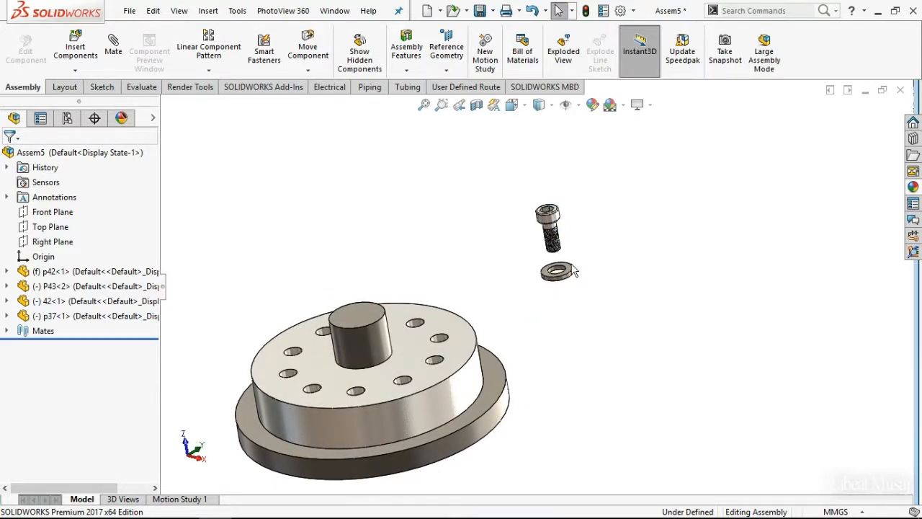
pyautogui.click(116, 60)
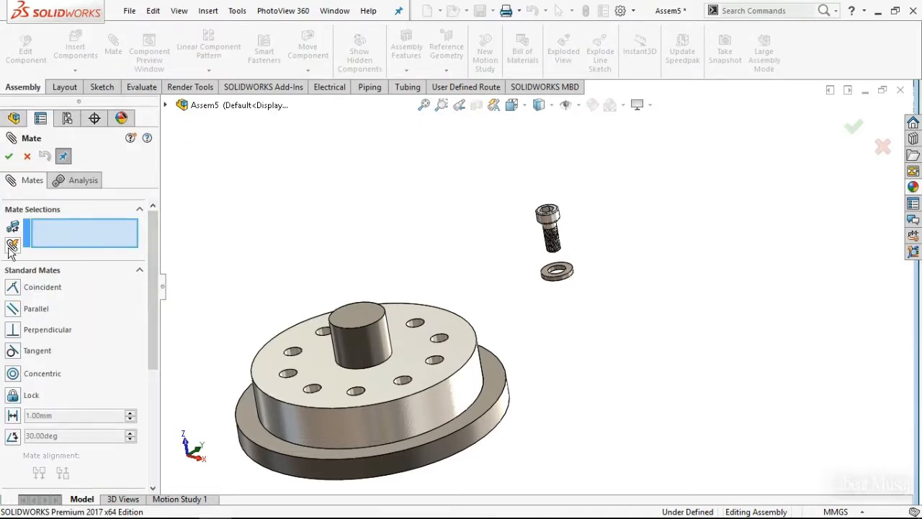
pyautogui.scroll(-3, 12, 245)
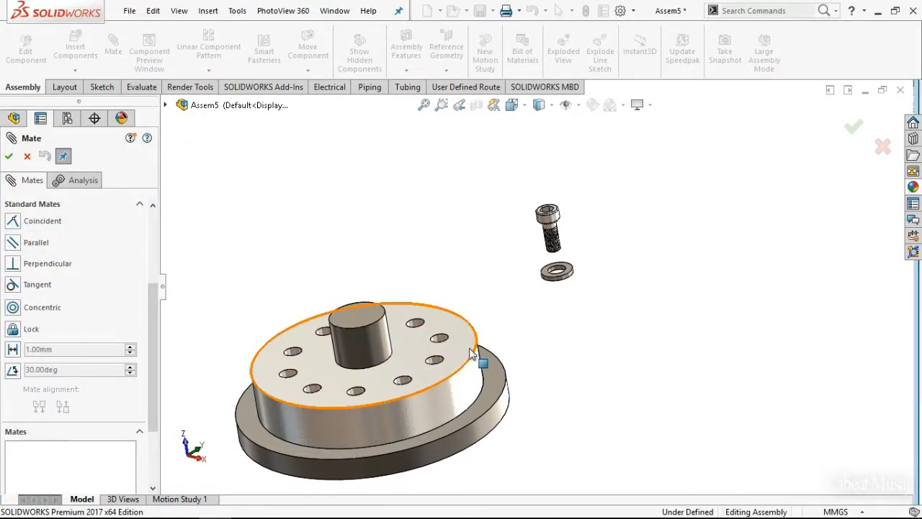
pyautogui.scroll(-3, 438, 344)
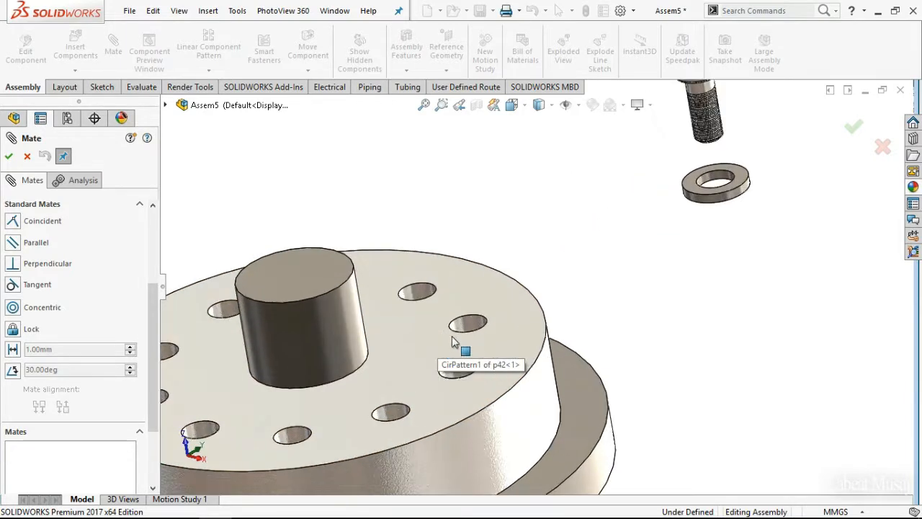
pyautogui.click(472, 326)
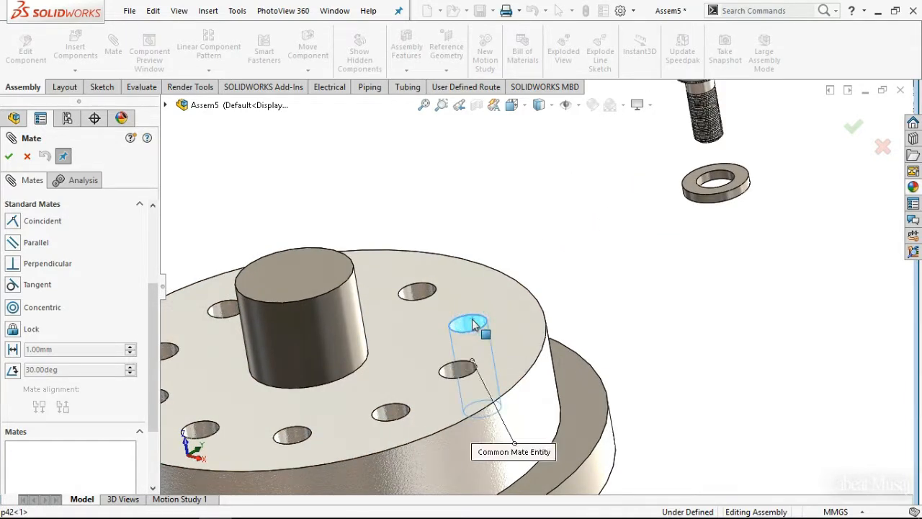
pyautogui.click(720, 186)
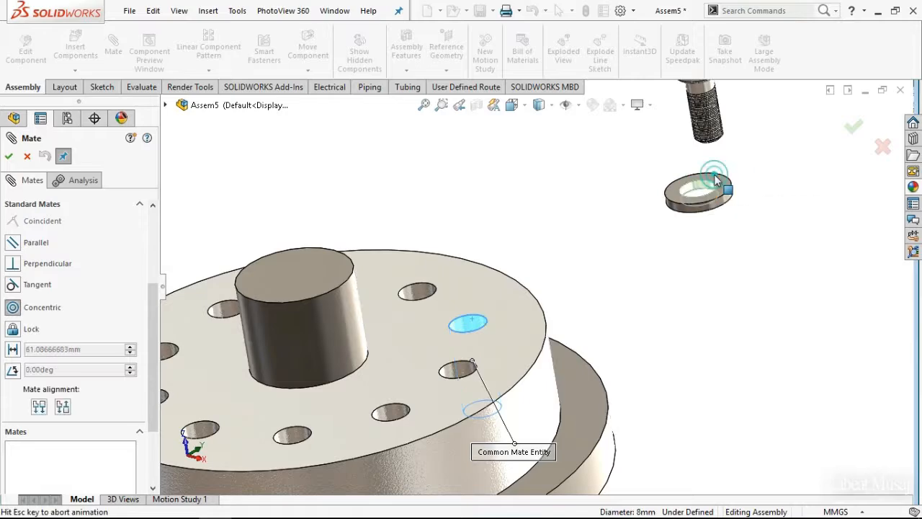
pyautogui.scroll(3, 701, 168)
pyautogui.scroll(-5, 632, 180)
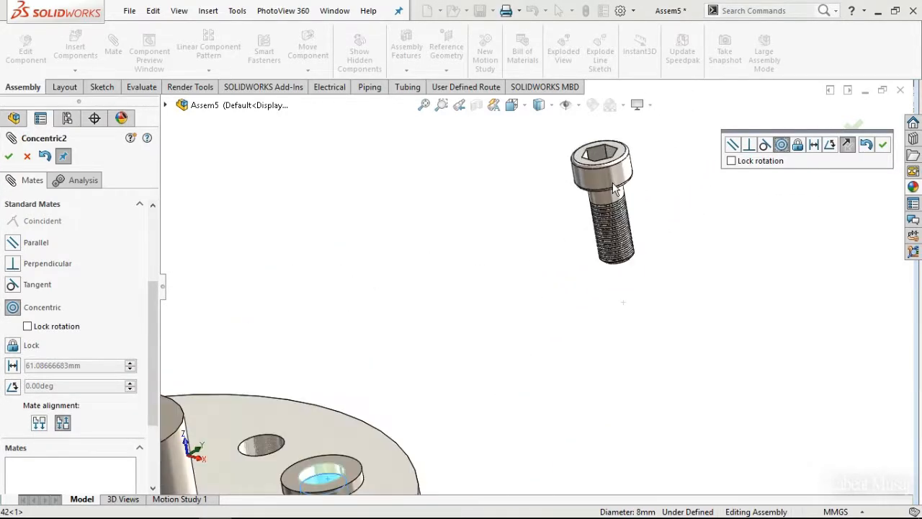
pyautogui.click(603, 207)
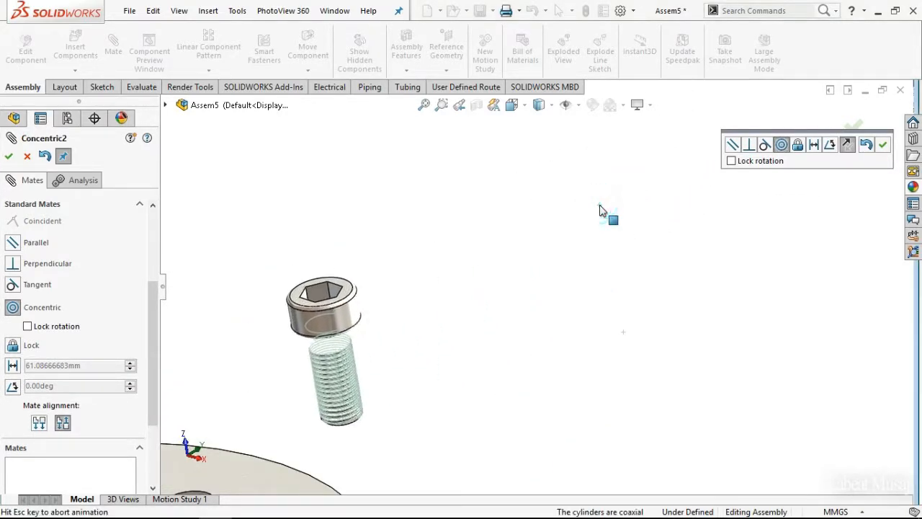
pyautogui.click(884, 147)
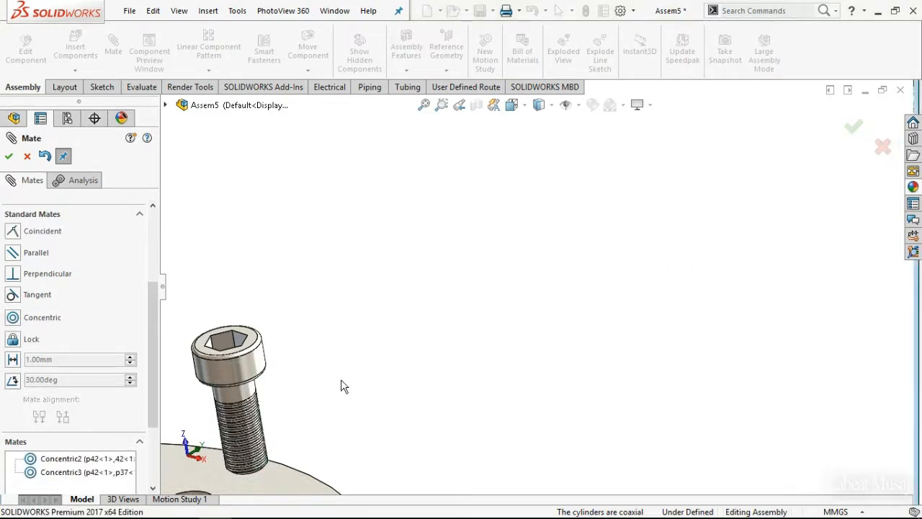
# - Move the washer along the hole axis so it sits clear above p42, just below the screw
pyautogui.moveTo(358, 304); pyautogui.dragTo(354, 417, button='middle')
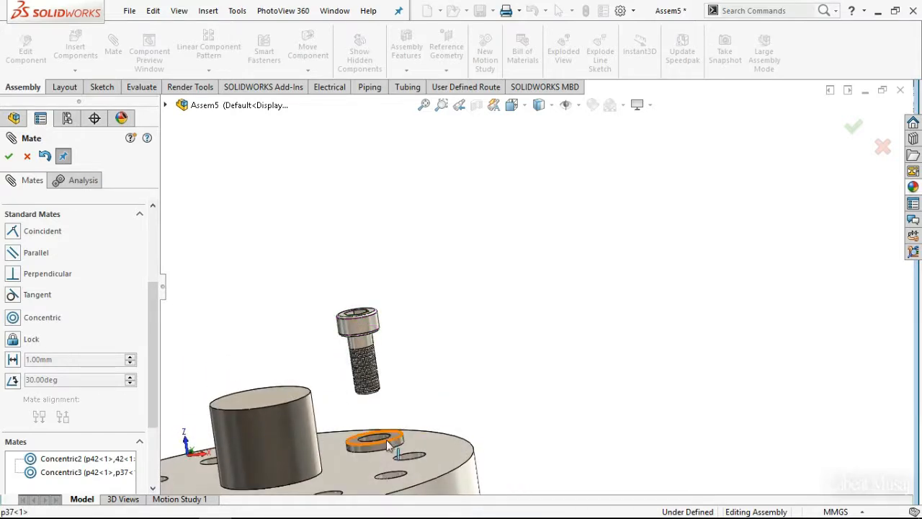
pyautogui.moveTo(390, 448); pyautogui.dragTo(432, 396)
pyautogui.moveTo(453, 406); pyautogui.dragTo(444, 365, button='middle')
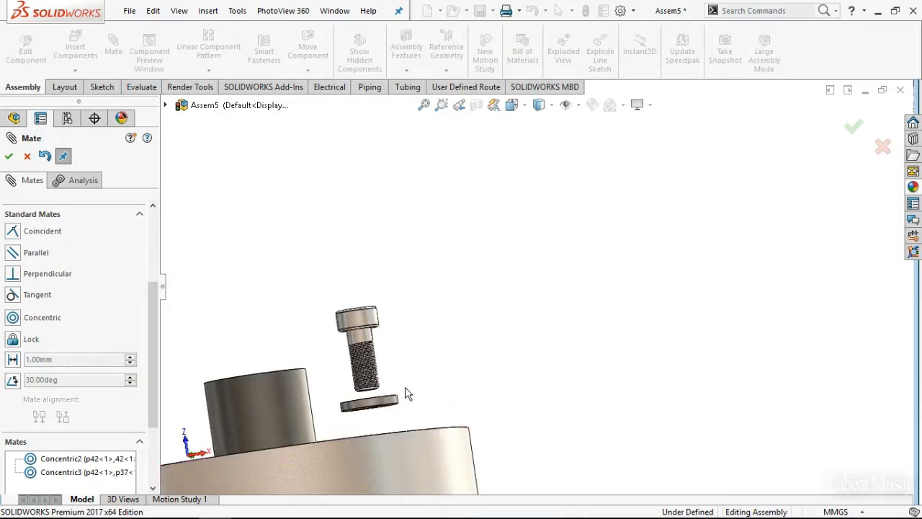
# - Add a coincident mate between the underside of the screw head and the washer's upper face
pyautogui.scroll(-5, 368, 404)
pyautogui.moveTo(365, 405); pyautogui.dragTo(363, 382, button='middle')
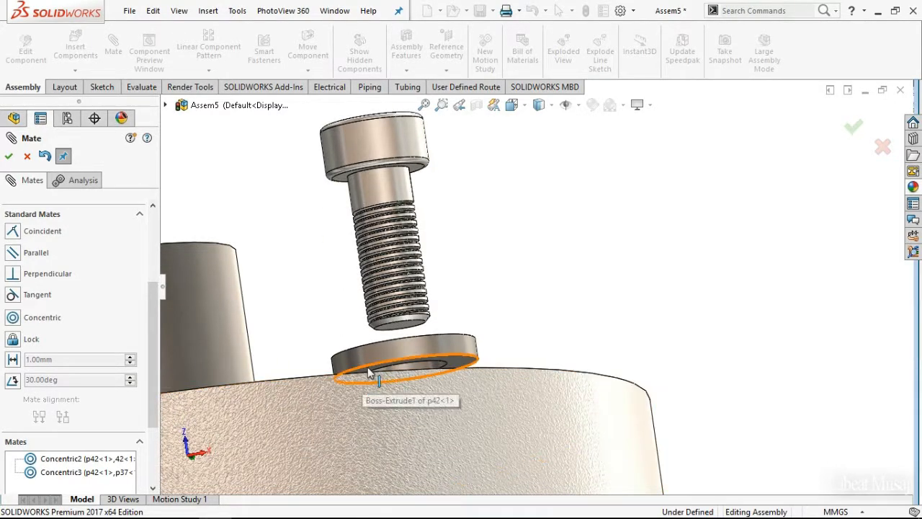
pyautogui.scroll(-3, 362, 384)
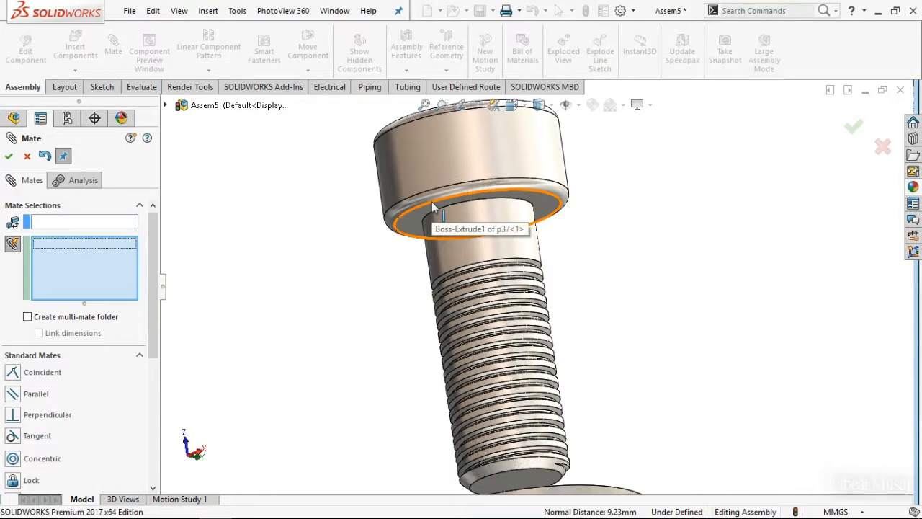
pyautogui.click(427, 209)
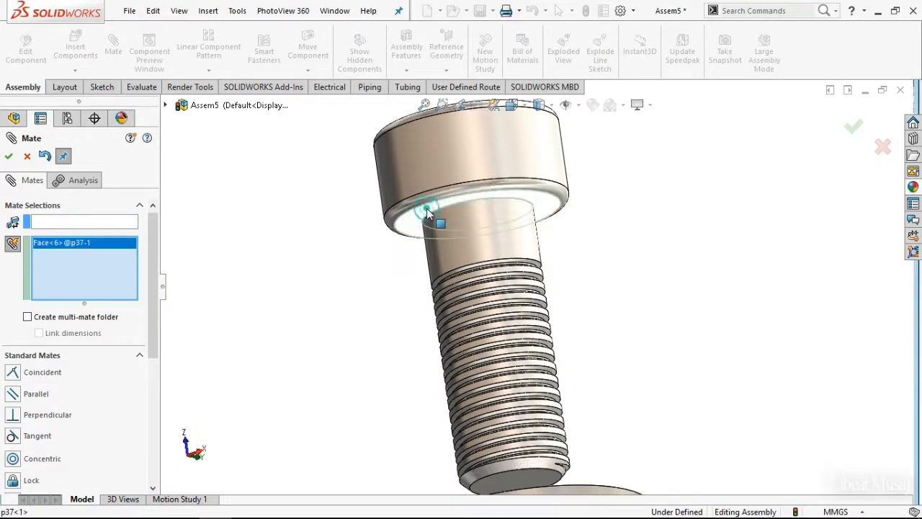
pyautogui.click(50, 222)
pyautogui.scroll(3, 324, 315)
pyautogui.moveTo(366, 323); pyautogui.dragTo(371, 382, button='middle')
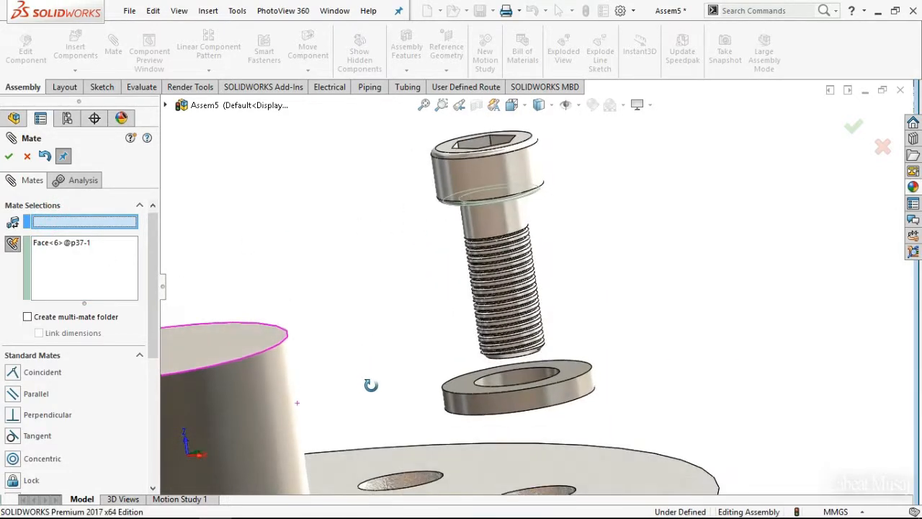
pyautogui.click(450, 385)
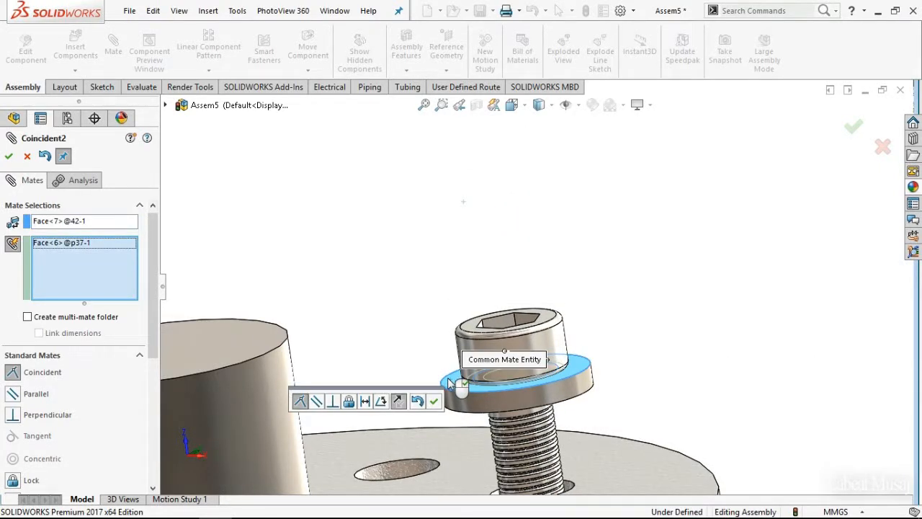
pyautogui.click(434, 403)
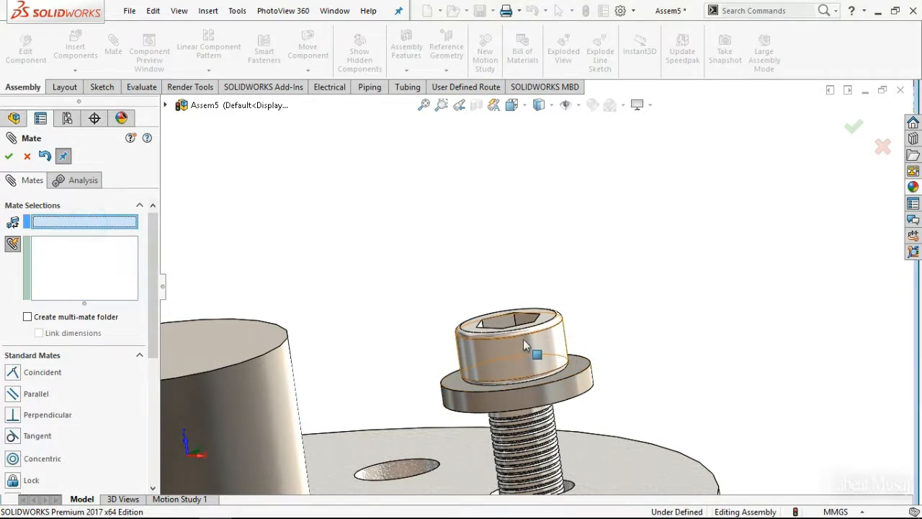
# - Add a coincident mate between the washer's underside and the top face of p42, and finish mating
pyautogui.moveTo(526, 351); pyautogui.dragTo(575, 412, button='middle')
pyautogui.click(574, 411)
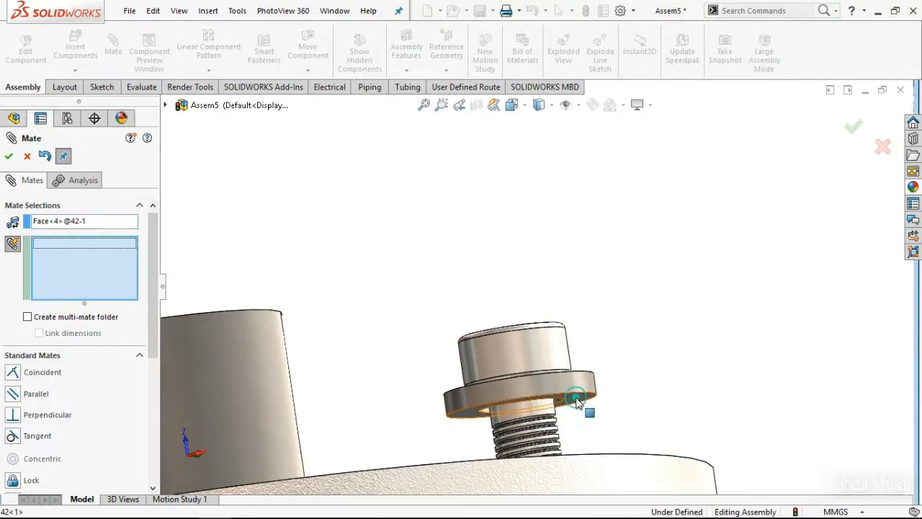
pyautogui.moveTo(612, 273); pyautogui.dragTo(620, 317, button='middle')
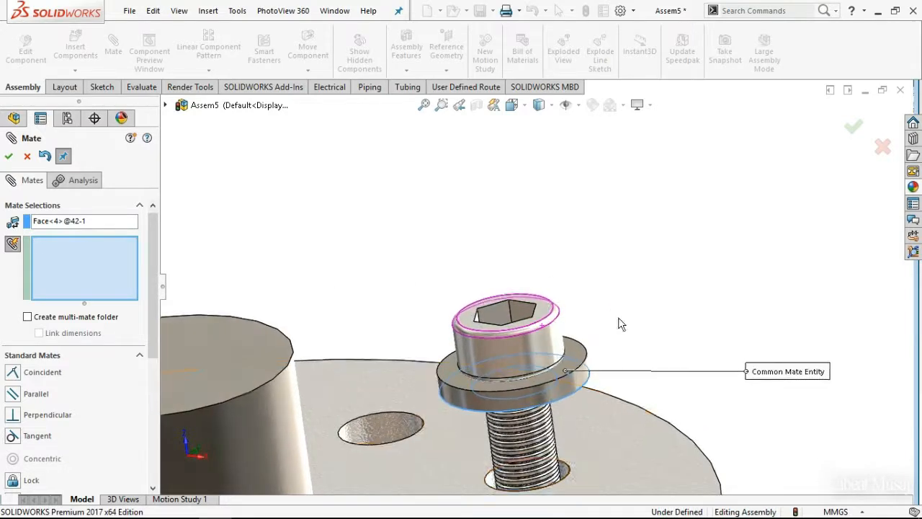
pyautogui.click(607, 453)
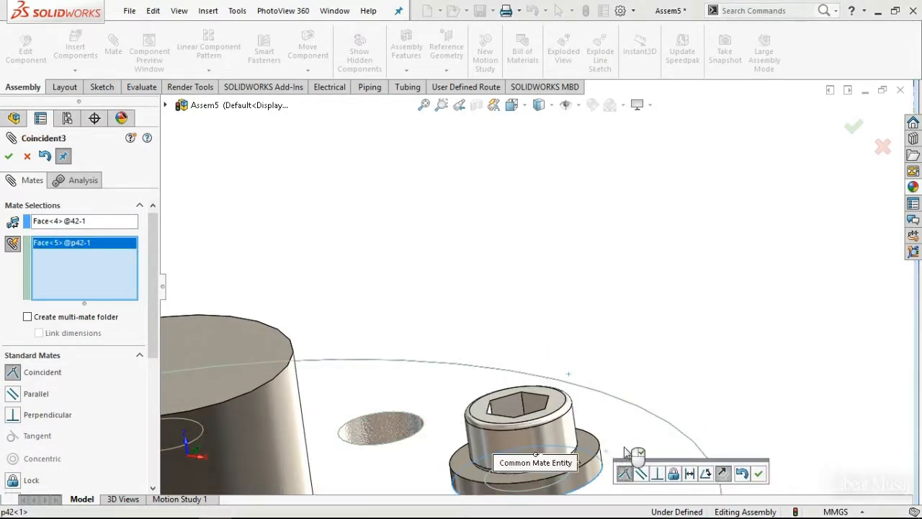
pyautogui.click(760, 474)
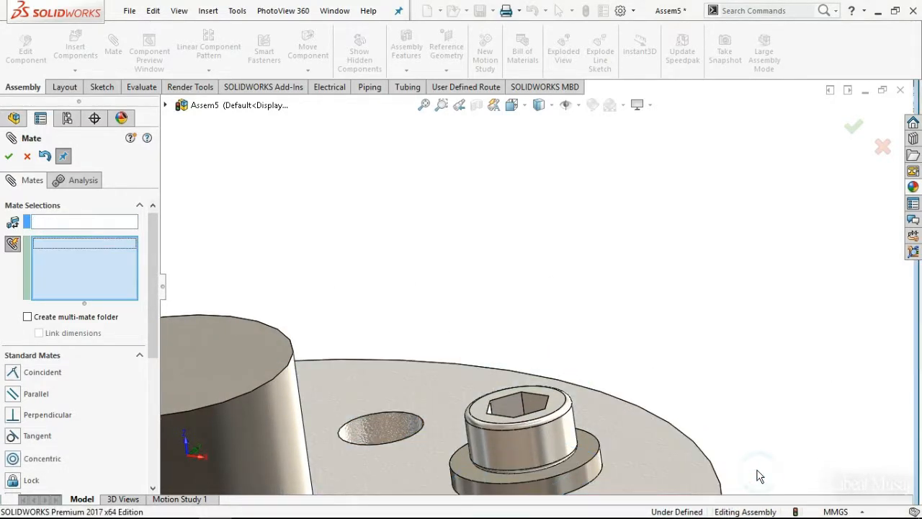
pyautogui.scroll(3, 677, 381)
pyautogui.moveTo(680, 381); pyautogui.dragTo(313, 292, button='middle')
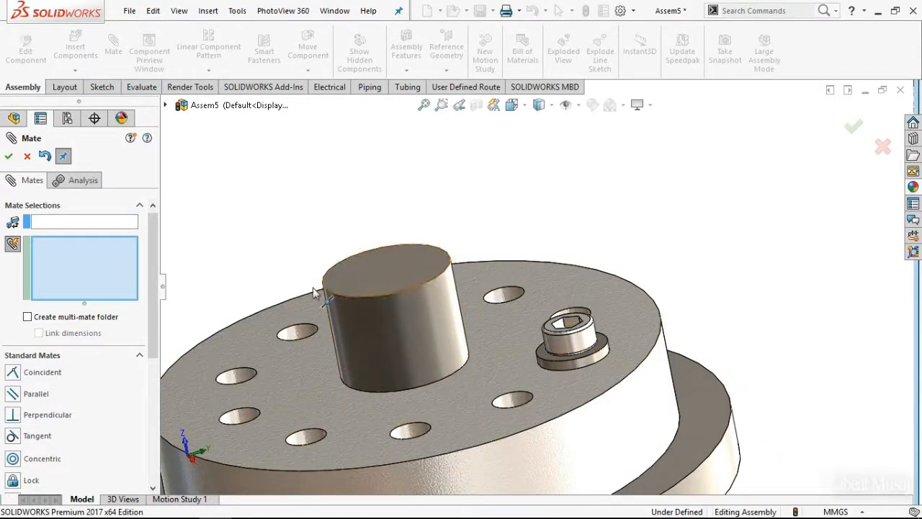
pyautogui.click(9, 157)
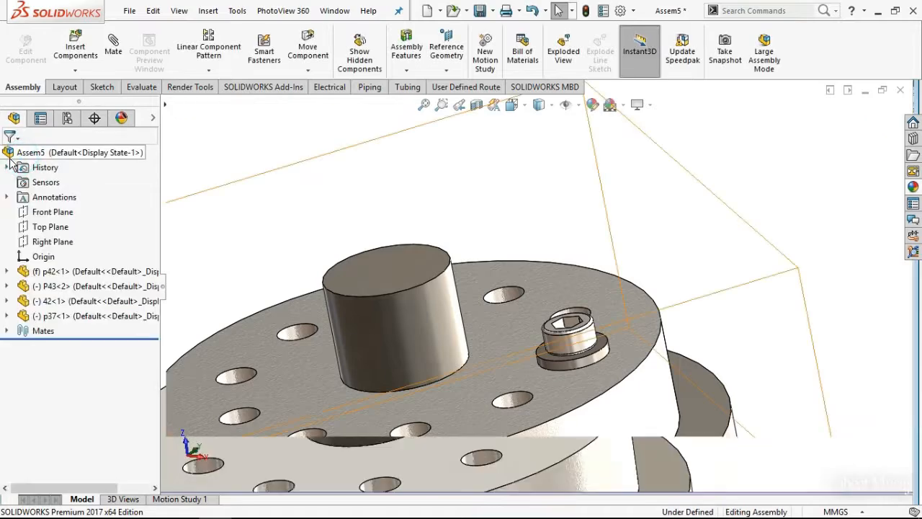
pyautogui.moveTo(692, 281); pyautogui.dragTo(648, 313, button='middle')
pyautogui.click(602, 333)
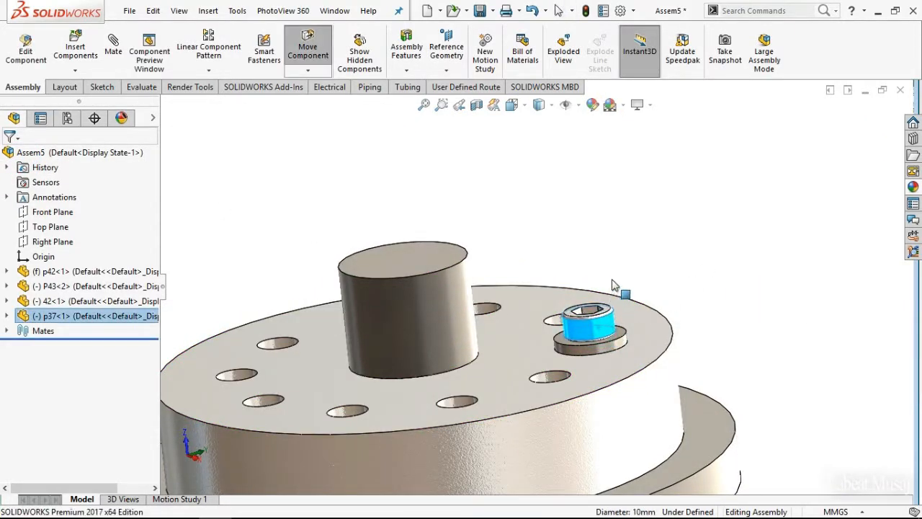
pyautogui.click(746, 289)
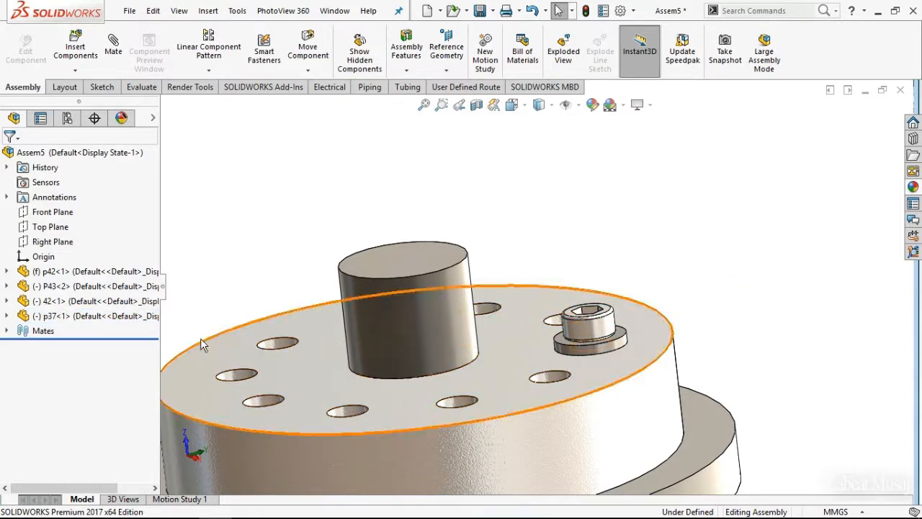
# - Delete the screw's concentric mate with p42 and both coincident mates of the washer, to the screw head and to p42
pyautogui.click(6, 330)
pyautogui.click(61, 421)
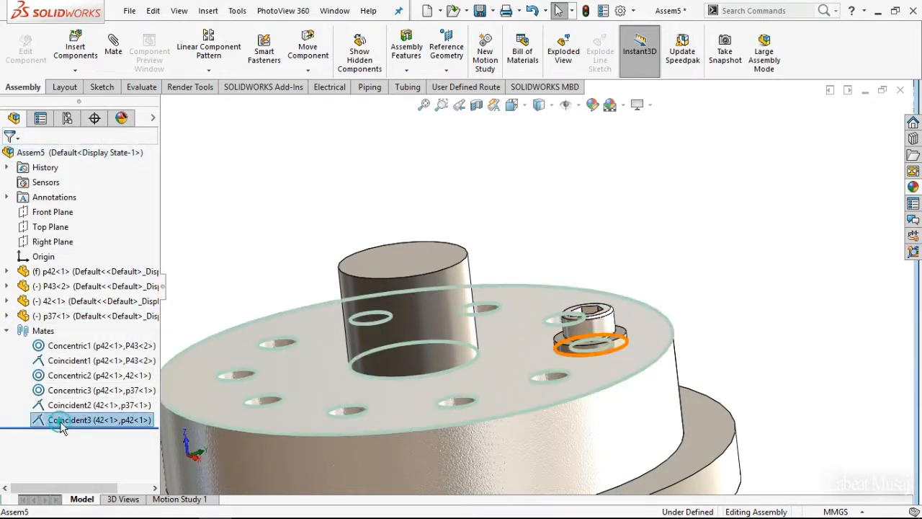
pyautogui.keyDown('ctrl'); pyautogui.click(61, 405); pyautogui.keyUp('ctrl')
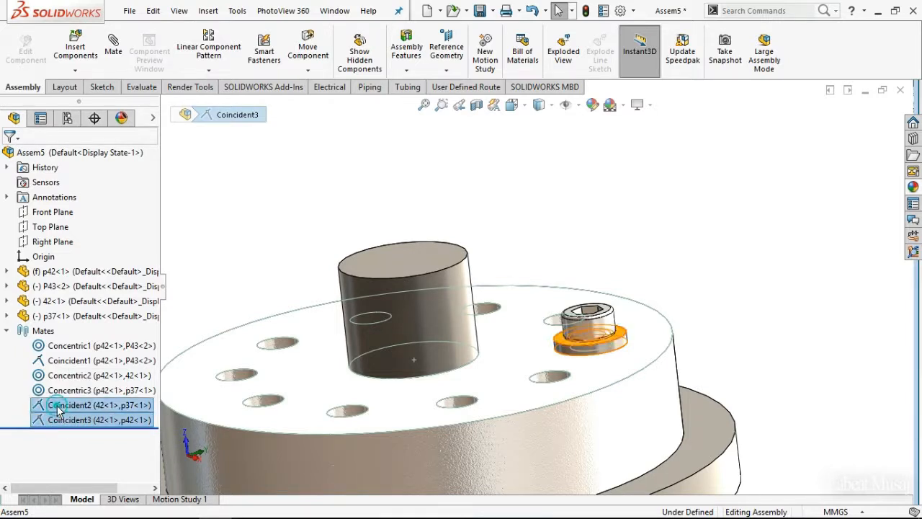
pyautogui.keyDown('ctrl'); pyautogui.click(52, 392); pyautogui.keyUp('ctrl')
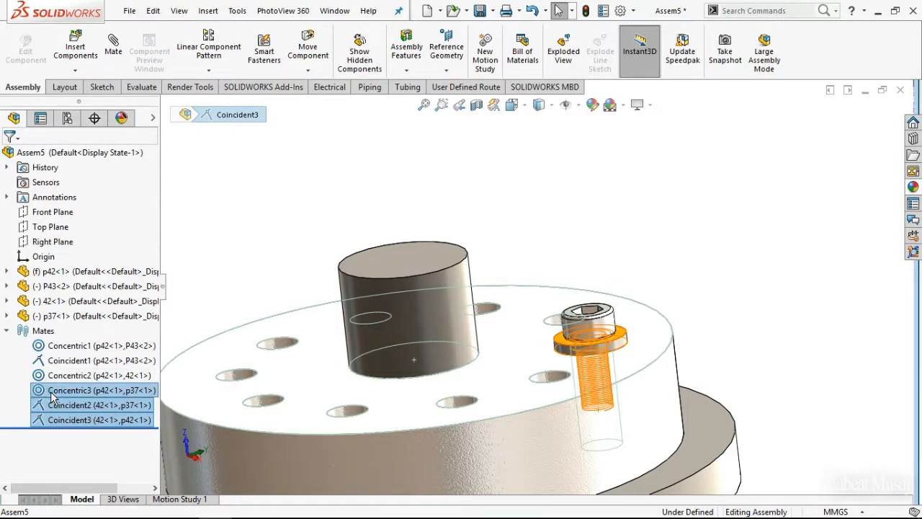
pyautogui.rightClick(54, 399)
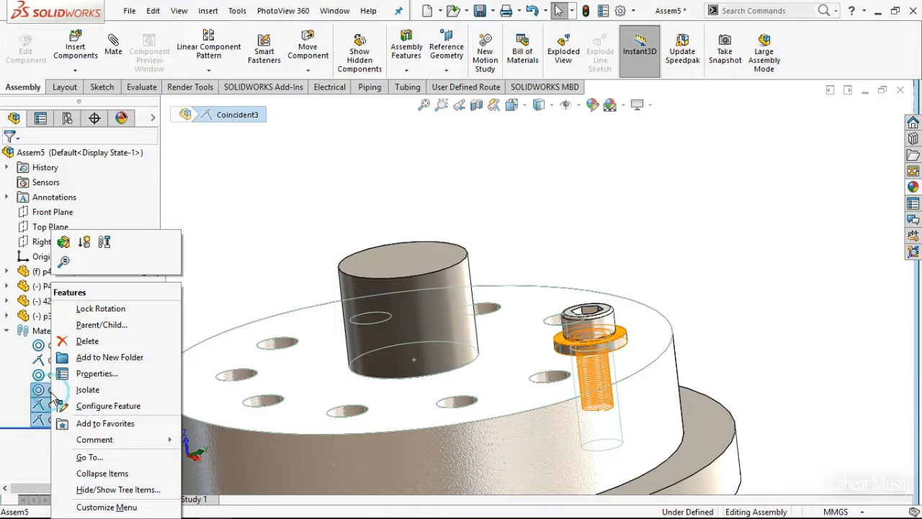
pyautogui.click(87, 341)
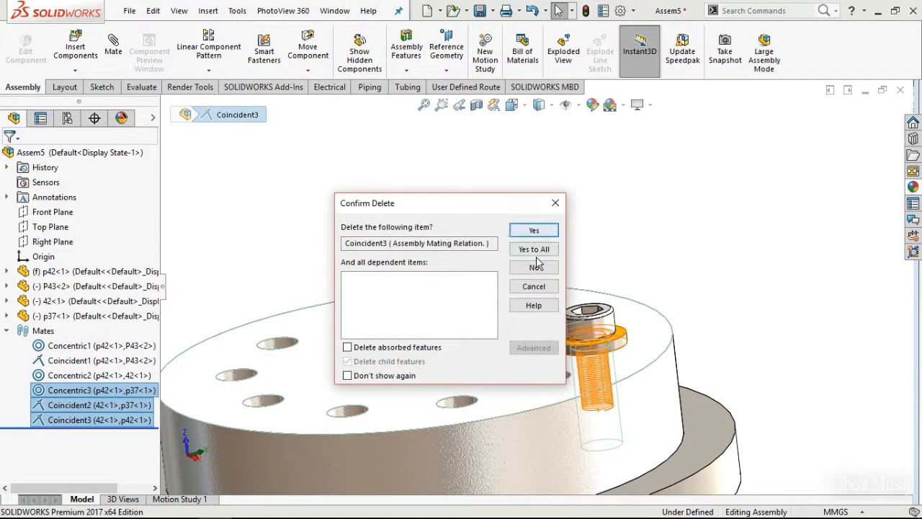
pyautogui.click(535, 251)
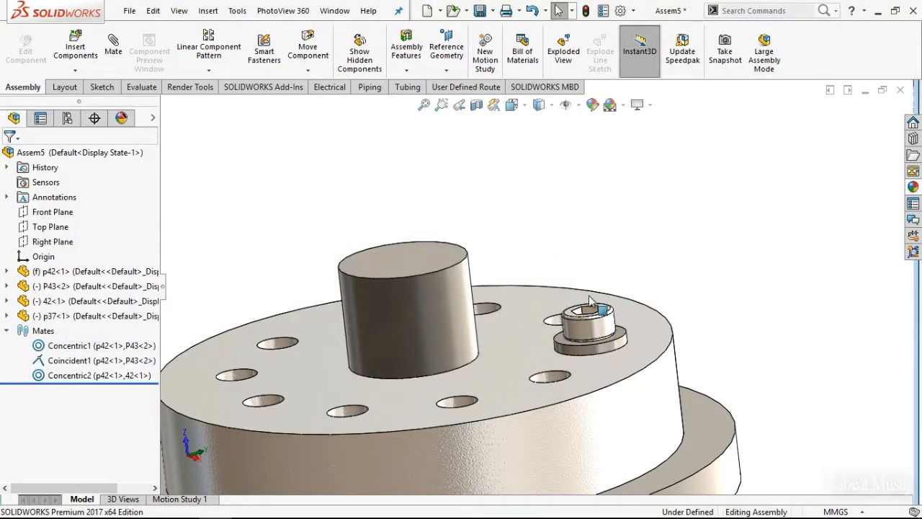
# - Pull the screw and washer clear above the disc, and delete the concentric mate between p42 and the washer
pyautogui.moveTo(591, 328); pyautogui.dragTo(697, 144)
pyautogui.moveTo(614, 344); pyautogui.dragTo(621, 213)
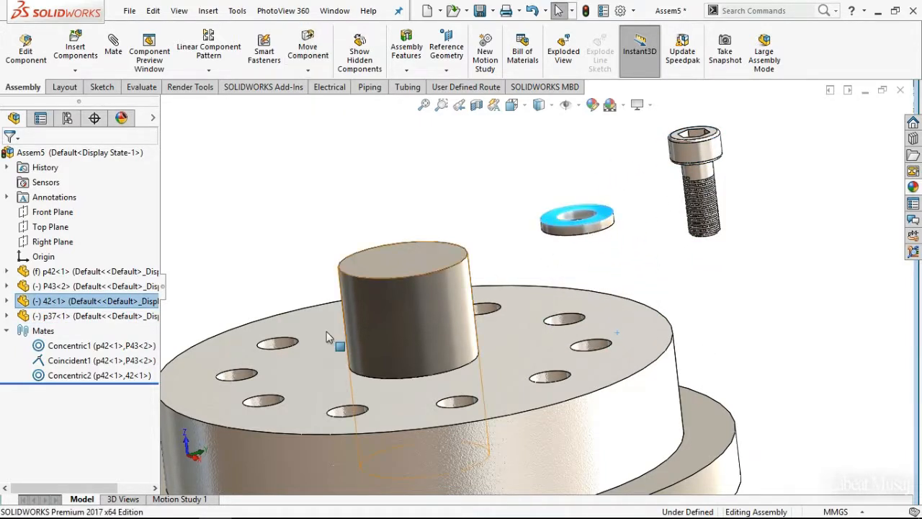
pyautogui.click(115, 376)
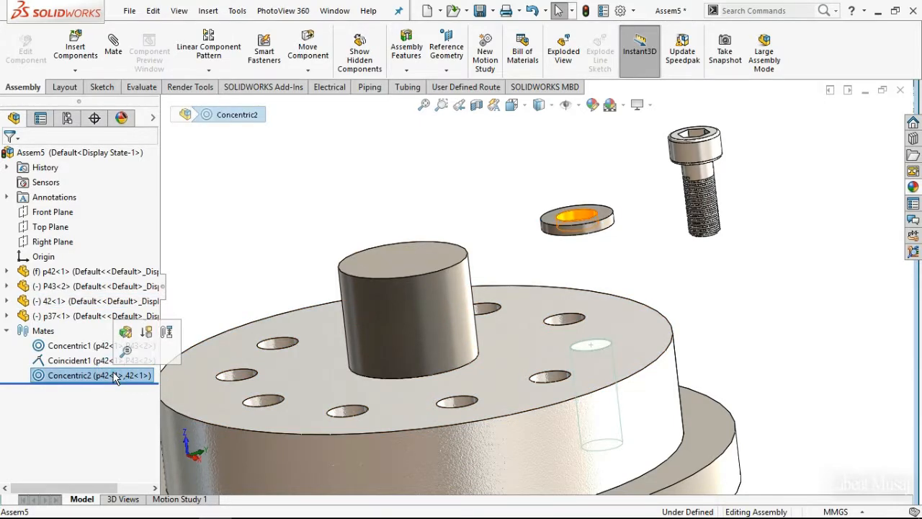
pyautogui.rightClick(115, 376)
pyautogui.click(142, 328)
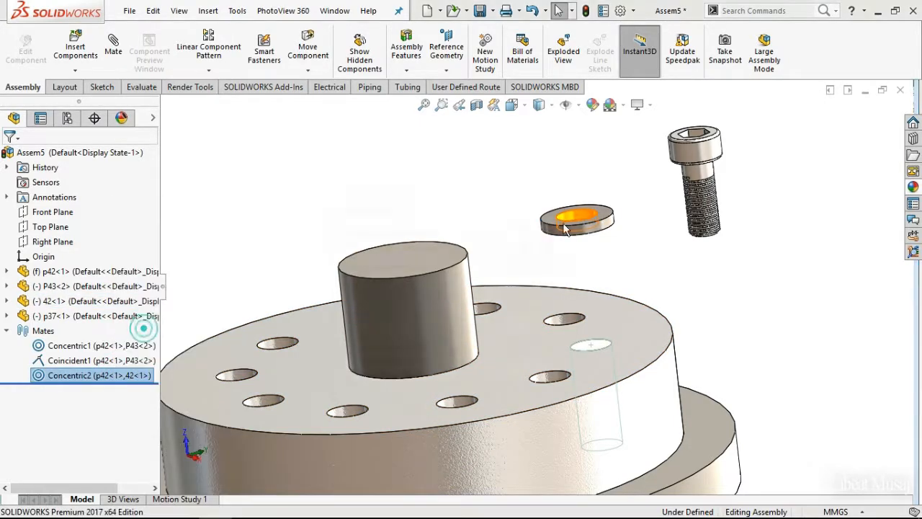
pyautogui.click(544, 234)
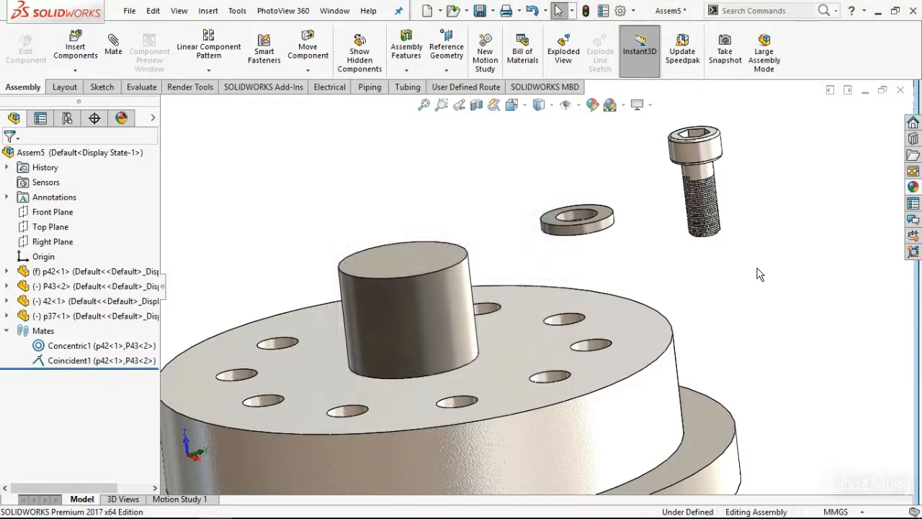
# - Collapse the list of mates and move the washer into free space beside the screw's lower end
pyautogui.moveTo(759, 279); pyautogui.dragTo(735, 264, button='middle')
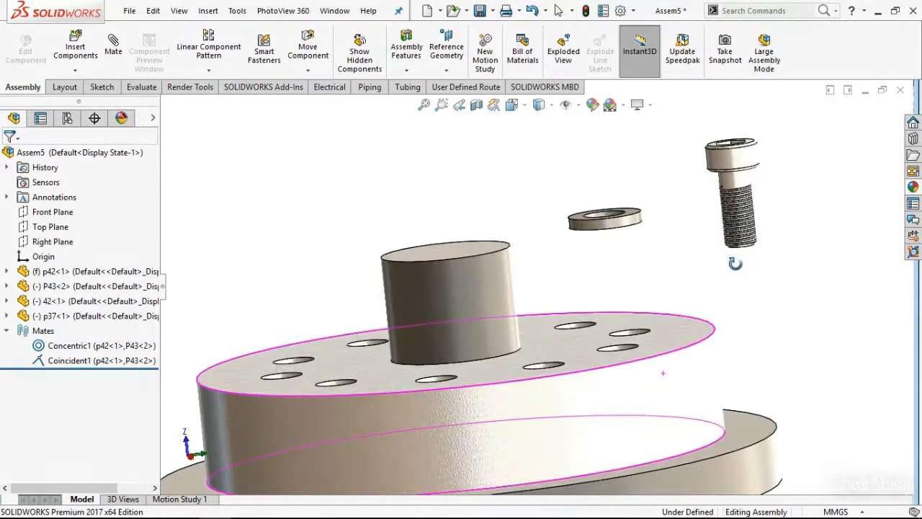
pyautogui.click(7, 331)
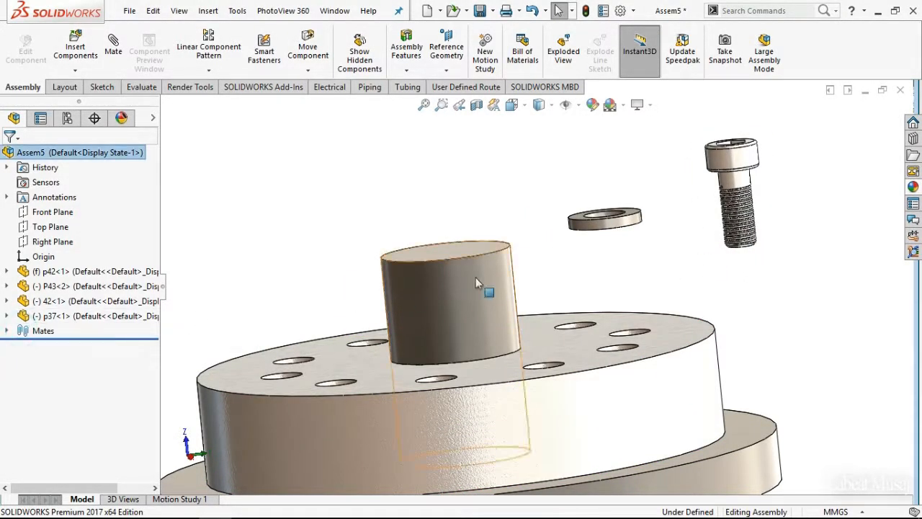
pyautogui.press('f')
pyautogui.moveTo(751, 302); pyautogui.dragTo(756, 328, button='middle')
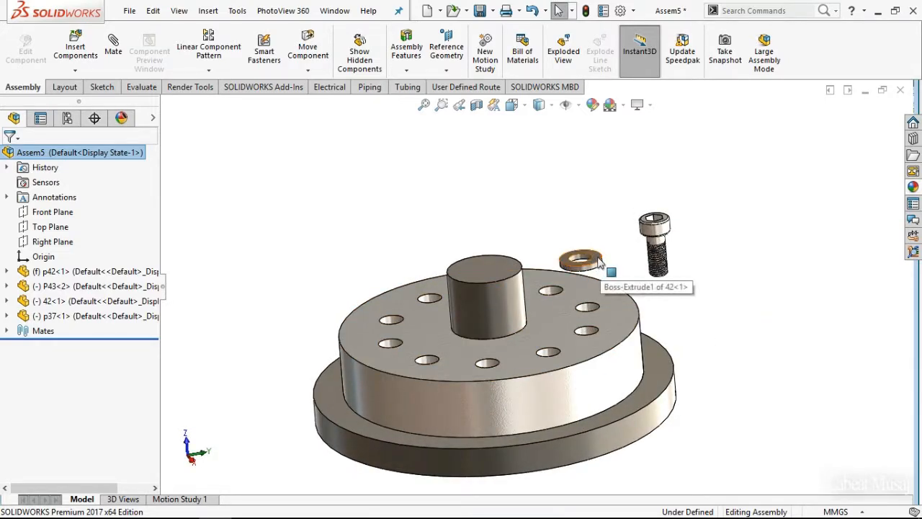
pyautogui.scroll(-3, 594, 268)
pyautogui.moveTo(582, 270); pyautogui.dragTo(815, 293)
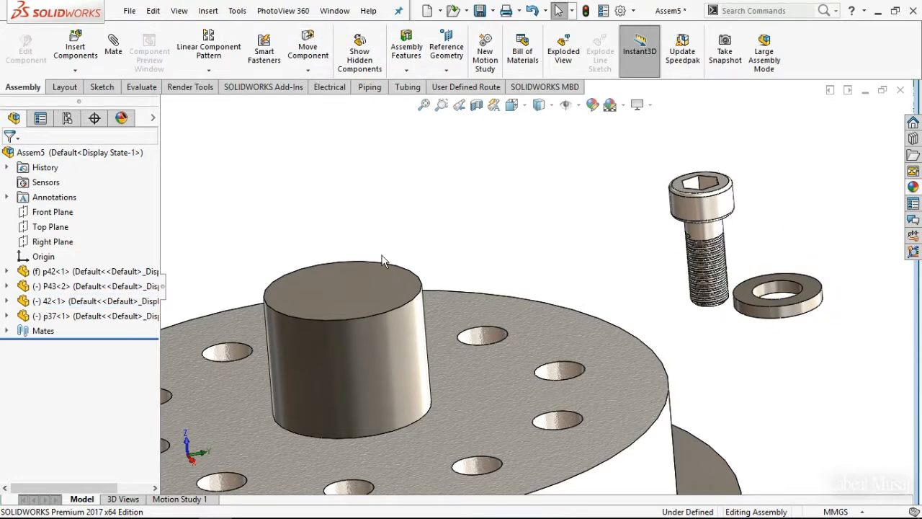
# - Insert a new empty subassembly into the top-level assembly Assem5
pyautogui.click(94, 154)
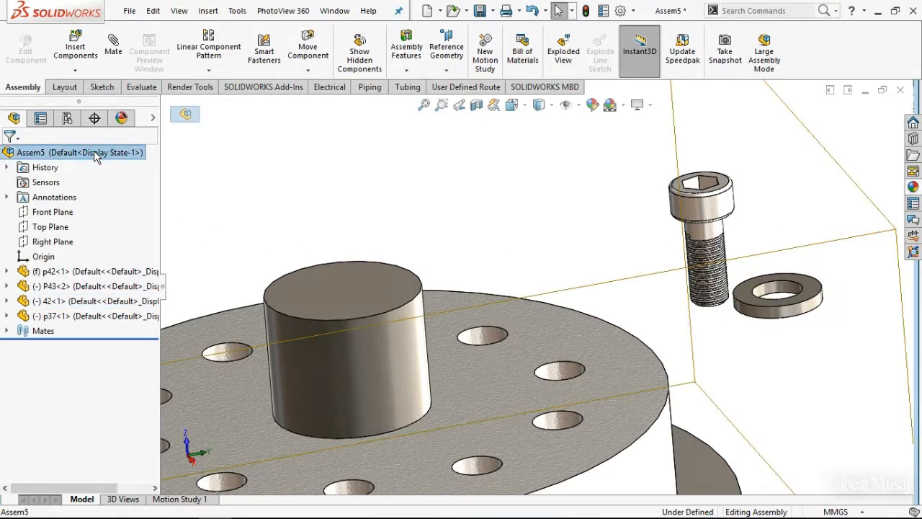
pyautogui.rightClick(96, 157)
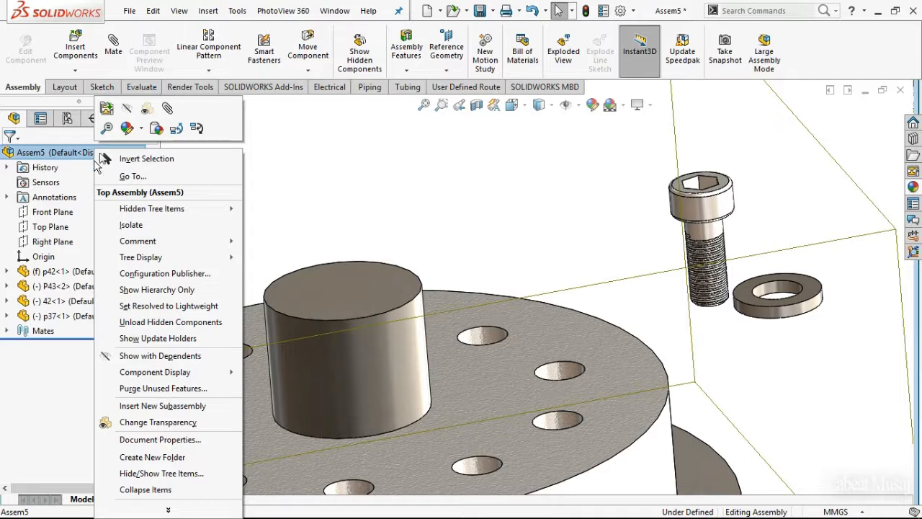
pyautogui.click(149, 408)
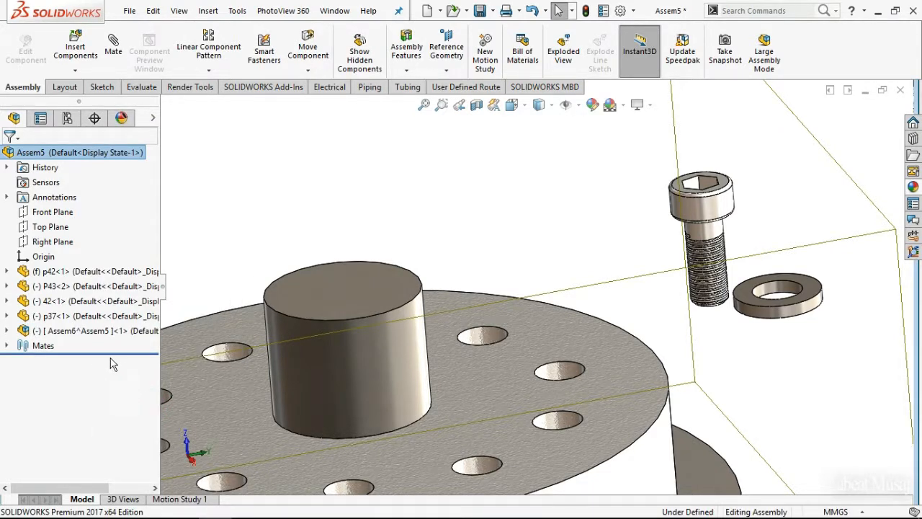
pyautogui.click(373, 186)
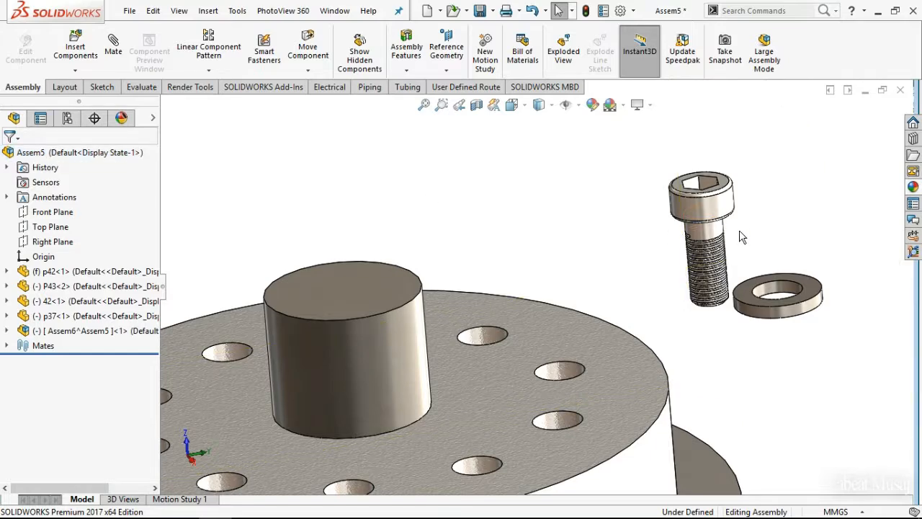
# - Move the screw p37 and washer 42 together into the new subassembly
pyautogui.click(723, 222)
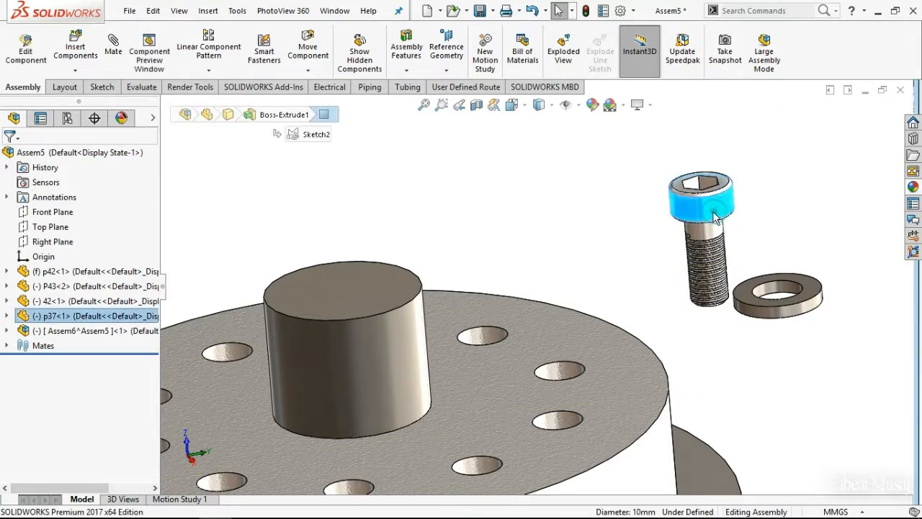
pyautogui.click(750, 297)
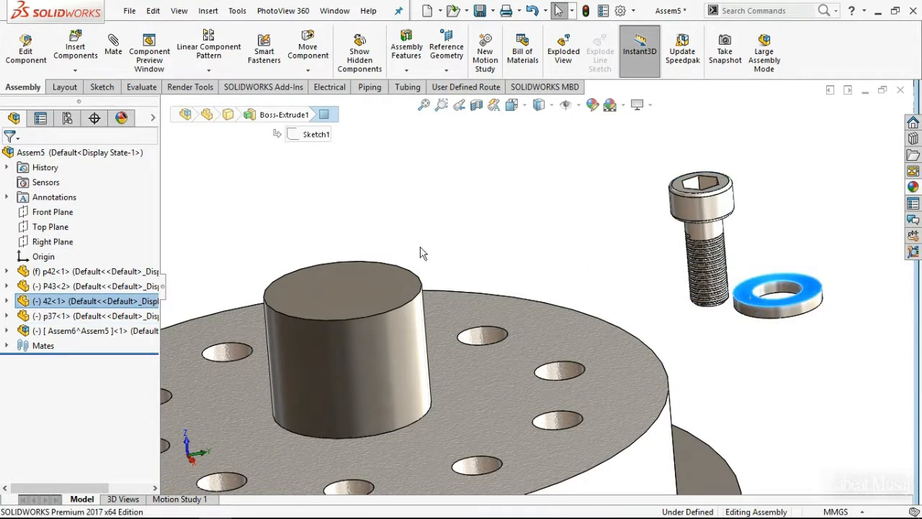
pyautogui.click(380, 210)
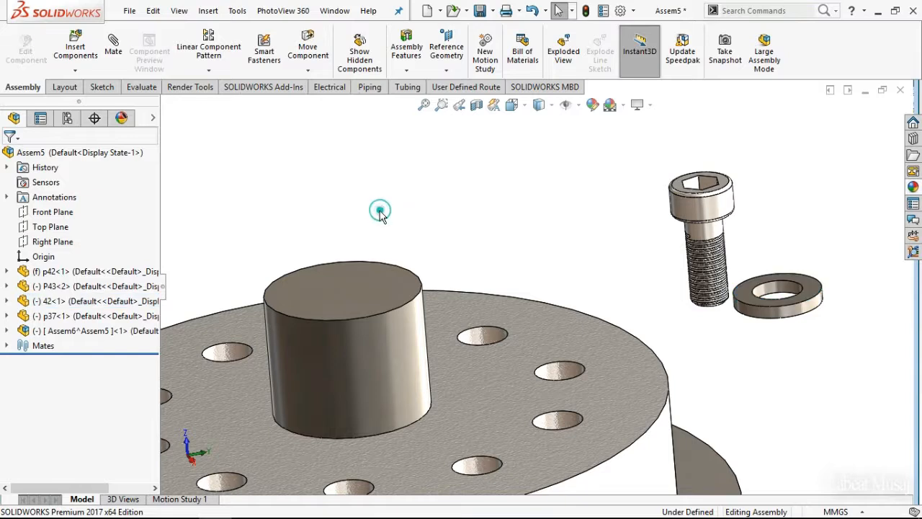
pyautogui.click(76, 317)
pyautogui.keyDown('ctrl'); pyautogui.click(57, 303); pyautogui.keyUp('ctrl')
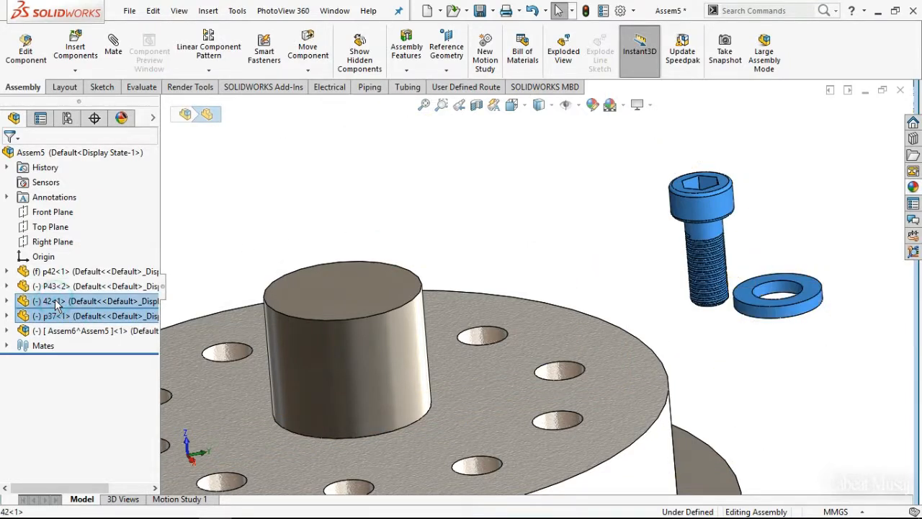
pyautogui.rightClick(55, 301)
pyautogui.moveTo(59, 311); pyautogui.dragTo(61, 331)
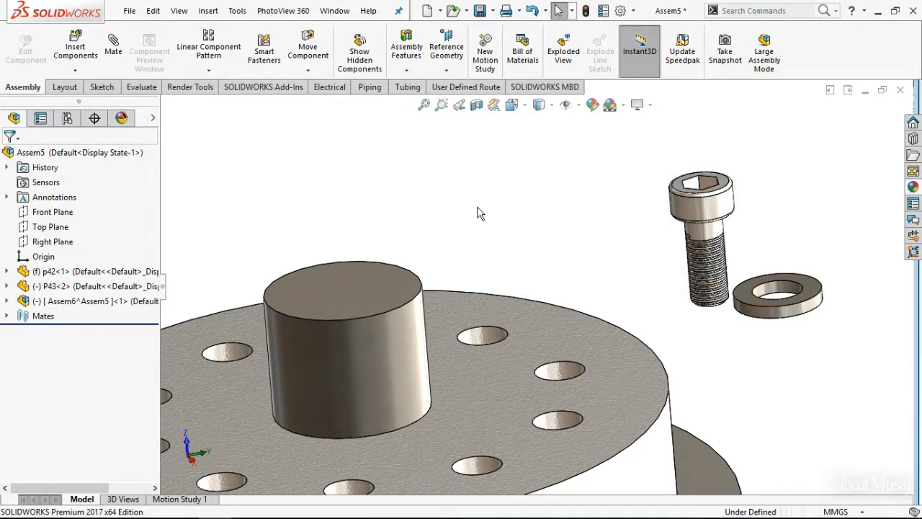
# - Expand the new subassembly and highlight its washer, its screw and the whole subassembly to check its contents
pyautogui.click(6, 301)
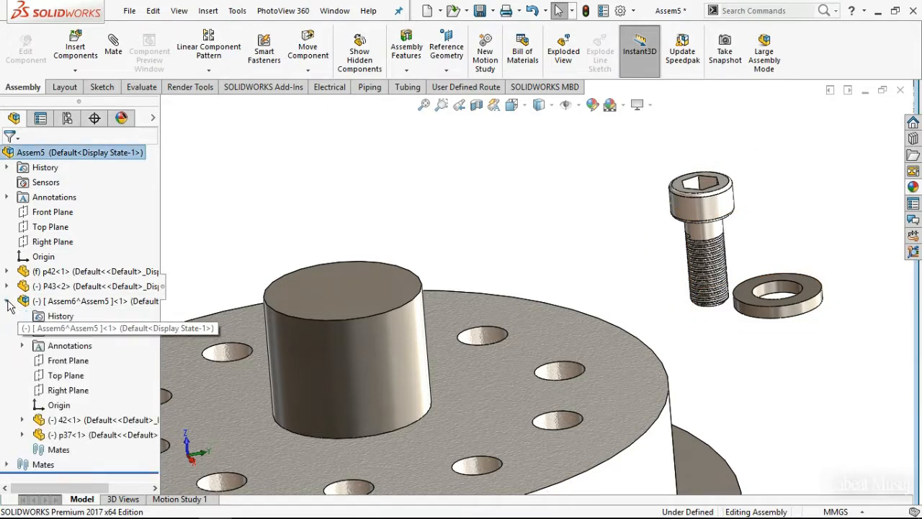
pyautogui.click(80, 423)
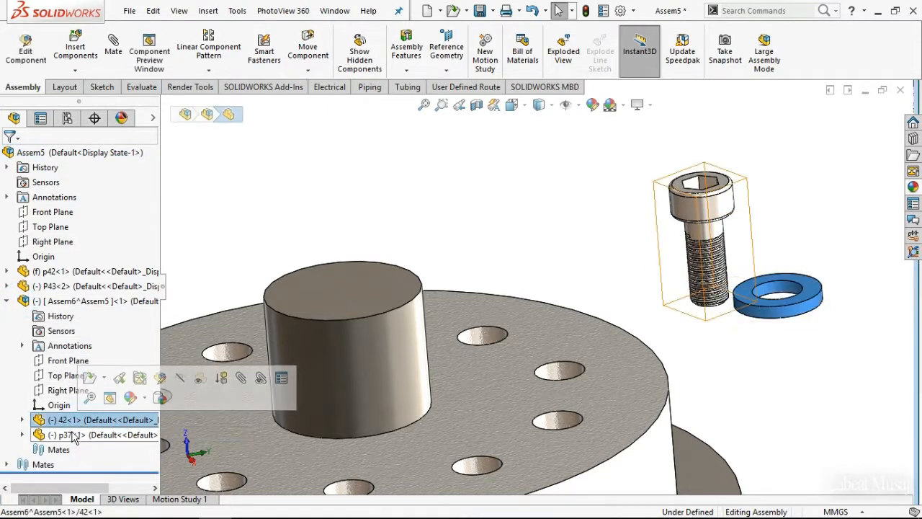
pyautogui.click(70, 436)
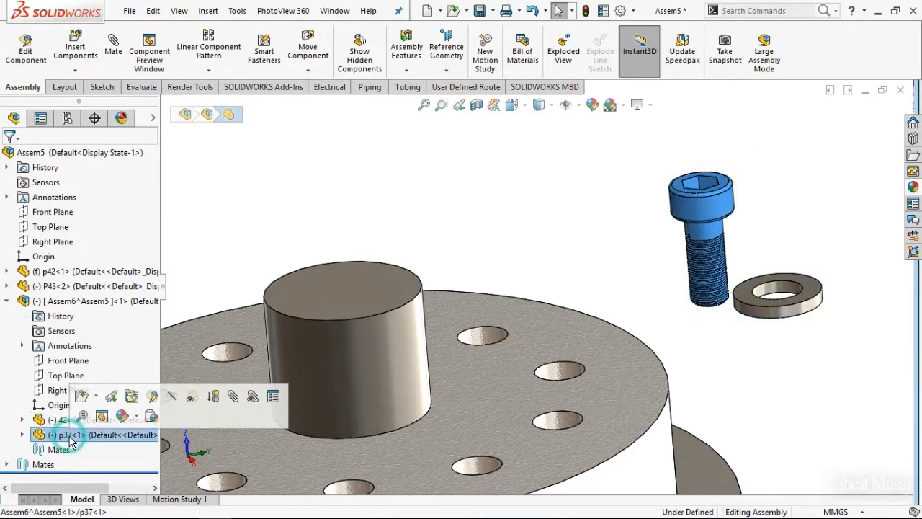
pyautogui.click(62, 302)
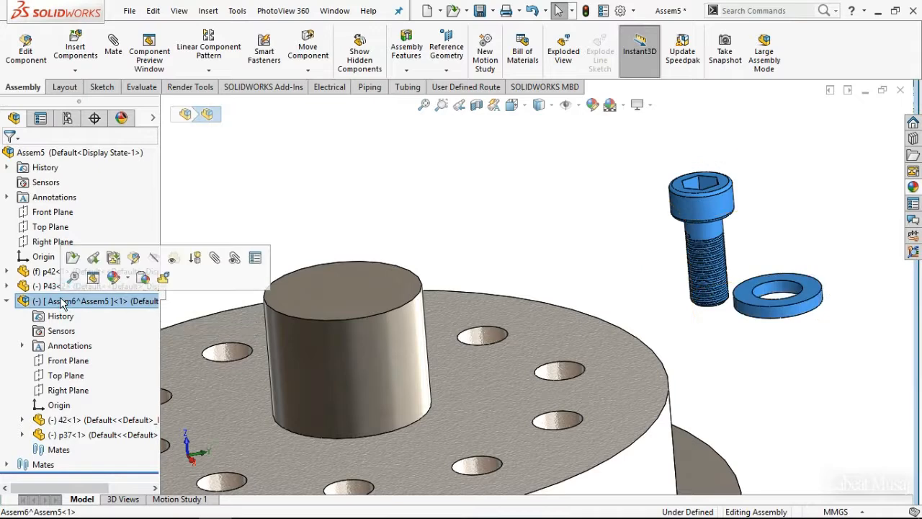
# - Open the new subassembly in its own window and mate the washer's bore concentric with the screw's shank
pyautogui.click(73, 258)
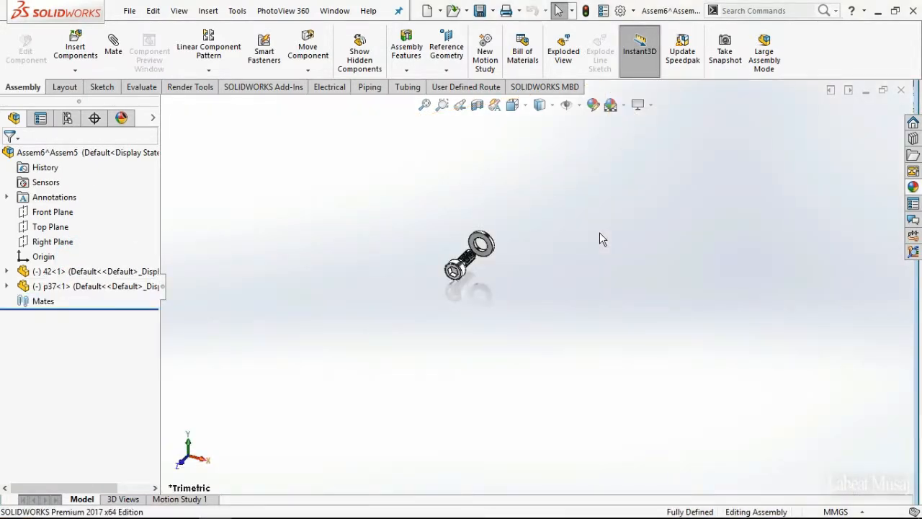
pyautogui.scroll(-6, 496, 253)
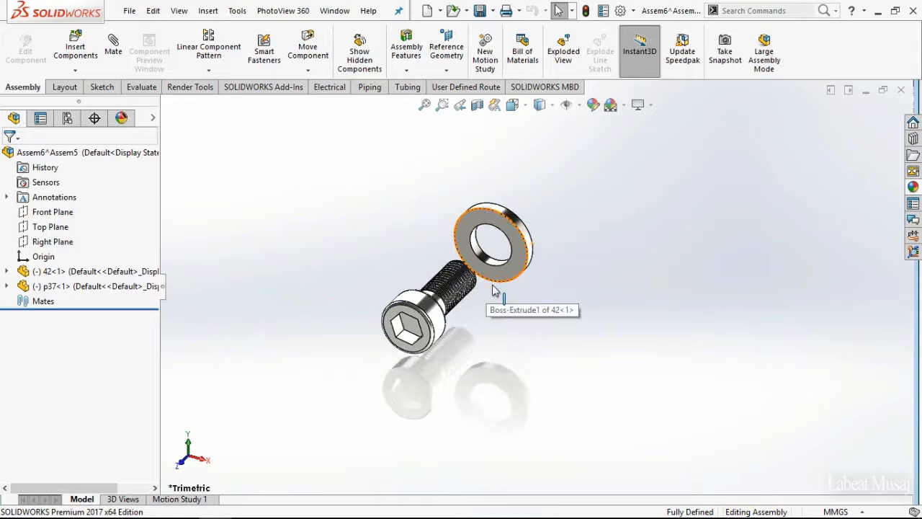
pyautogui.moveTo(495, 289); pyautogui.dragTo(368, 260, button='middle')
pyautogui.scroll(-5, 504, 216)
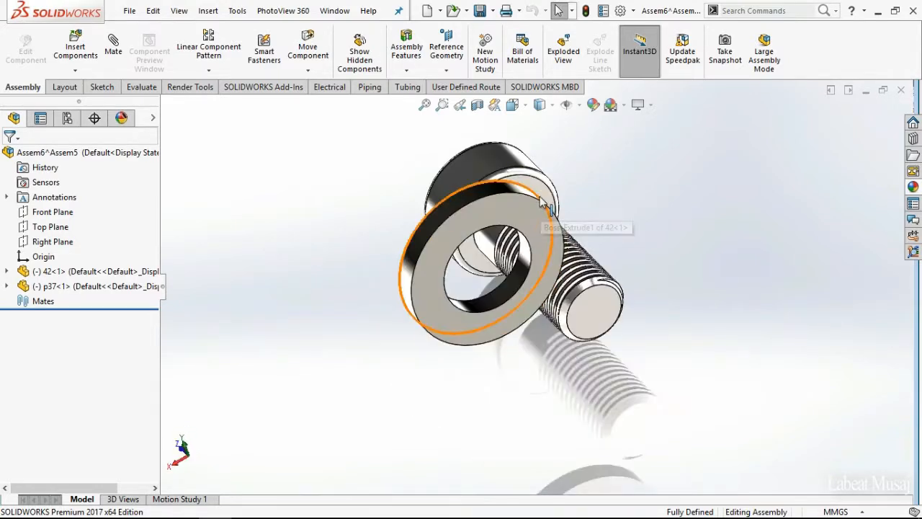
pyautogui.click(466, 310)
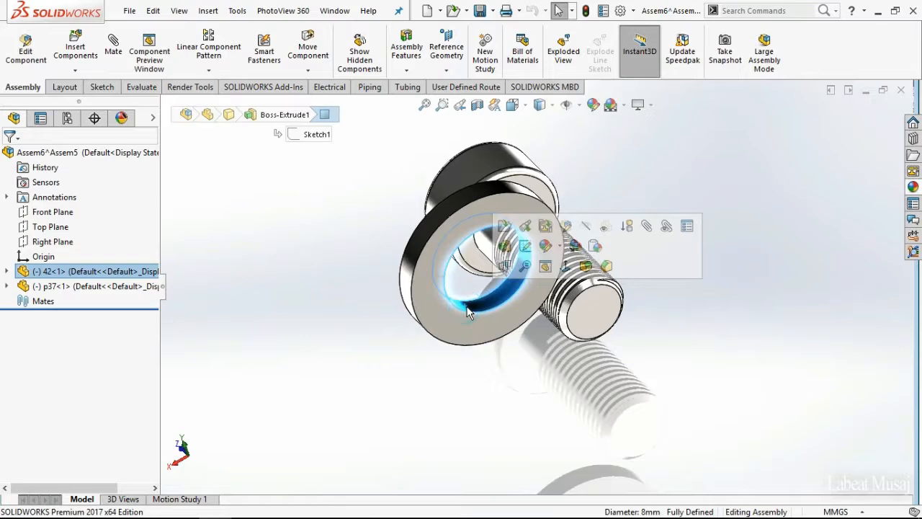
pyautogui.click(647, 226)
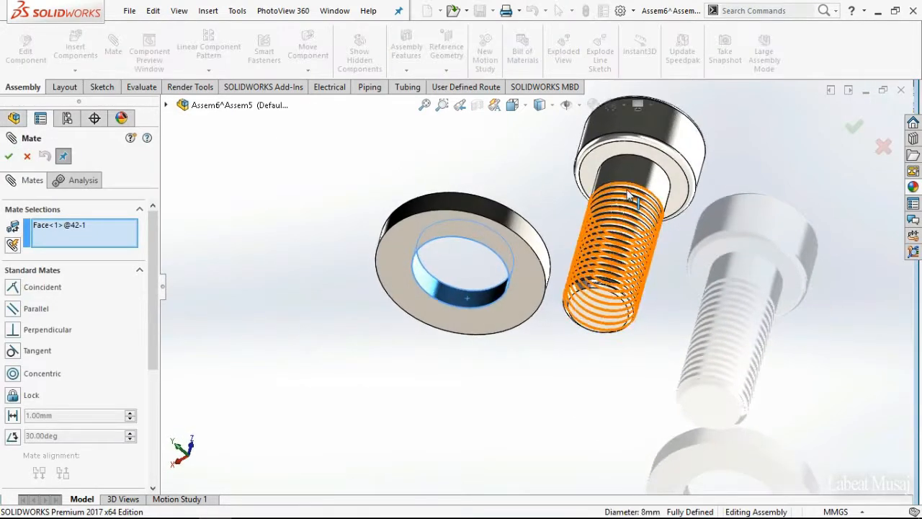
pyautogui.click(637, 176)
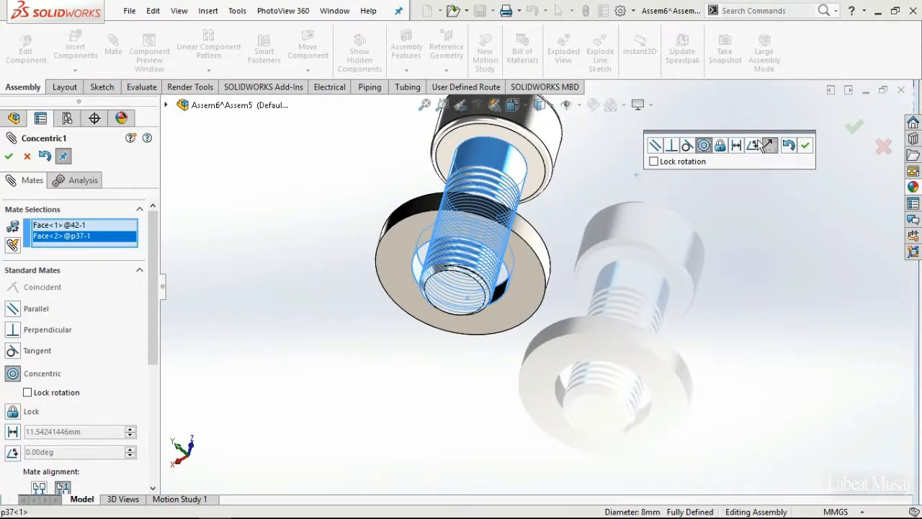
pyautogui.click(806, 145)
# - Using multiple mate mode, make the washer's head-side face coincident with the underside of the screw head, and leave the Mate command
pyautogui.moveTo(679, 226); pyautogui.dragTo(499, 284, button='middle')
pyautogui.click(497, 284)
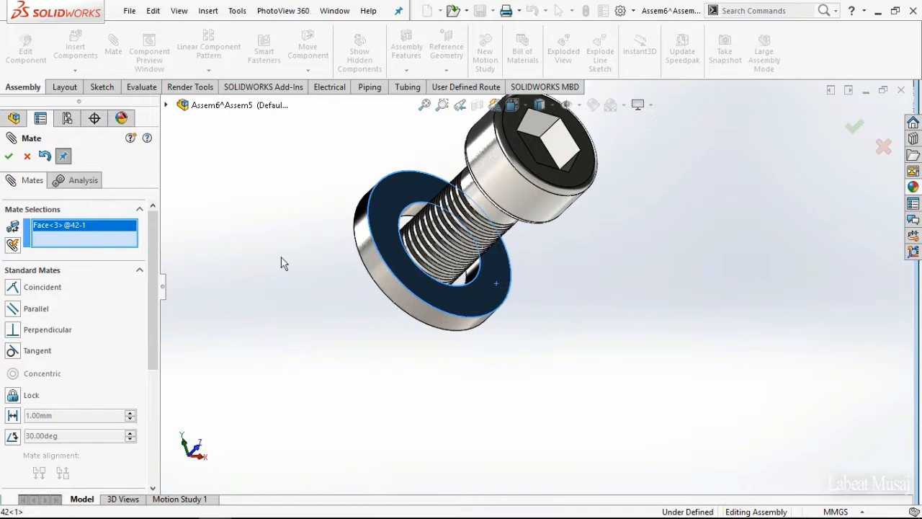
pyautogui.click(11, 246)
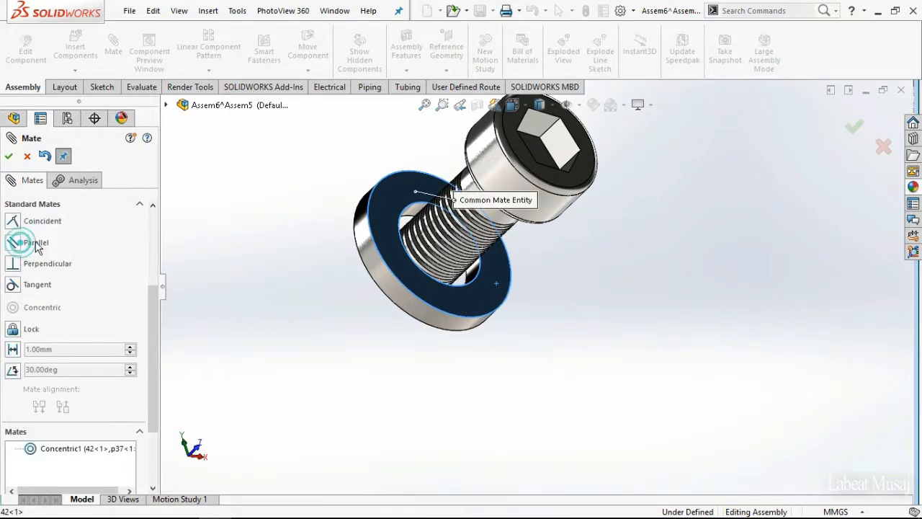
pyautogui.moveTo(276, 182); pyautogui.dragTo(369, 144, button='middle')
pyautogui.click(510, 146)
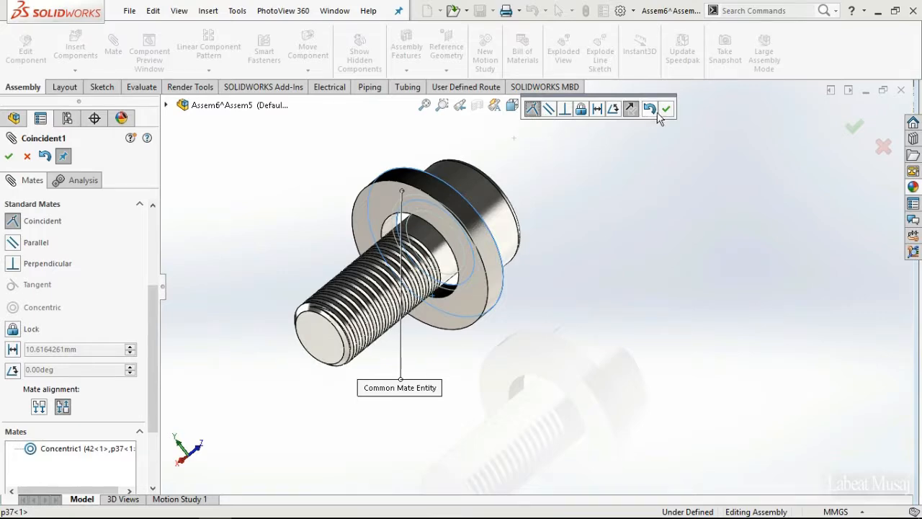
pyautogui.click(667, 109)
pyautogui.scroll(-5, 460, 205)
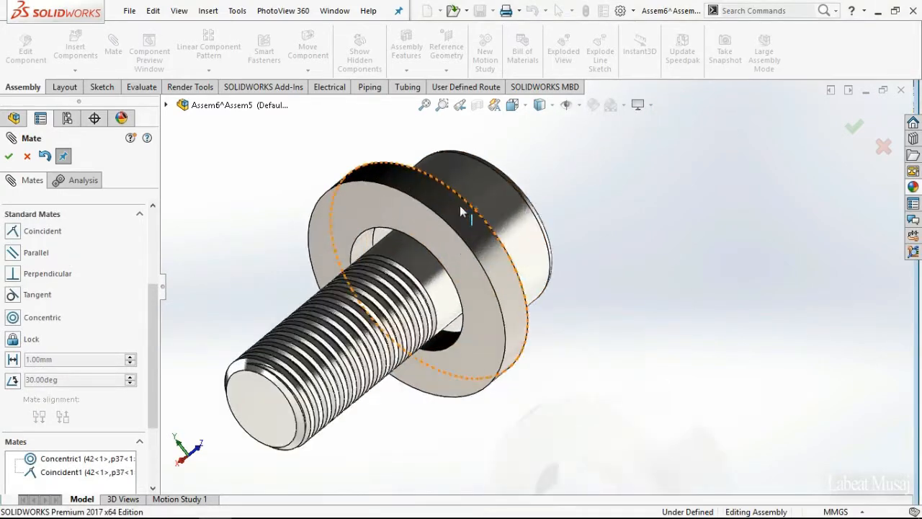
pyautogui.moveTo(420, 247)
pyautogui.mouseDown(button='middle')
pyautogui.moveTo(430, 204)
pyautogui.moveTo(429, 236)
pyautogui.mouseUp(button='middle')
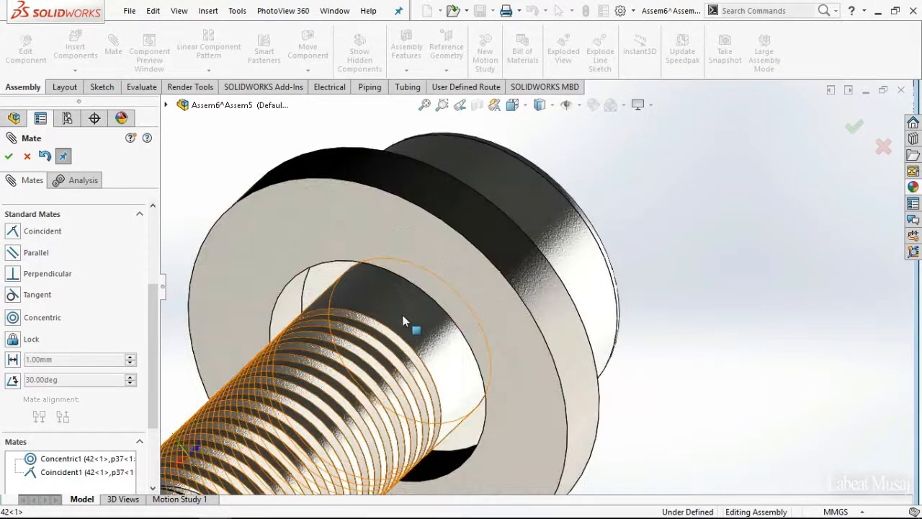
pyautogui.click(404, 320)
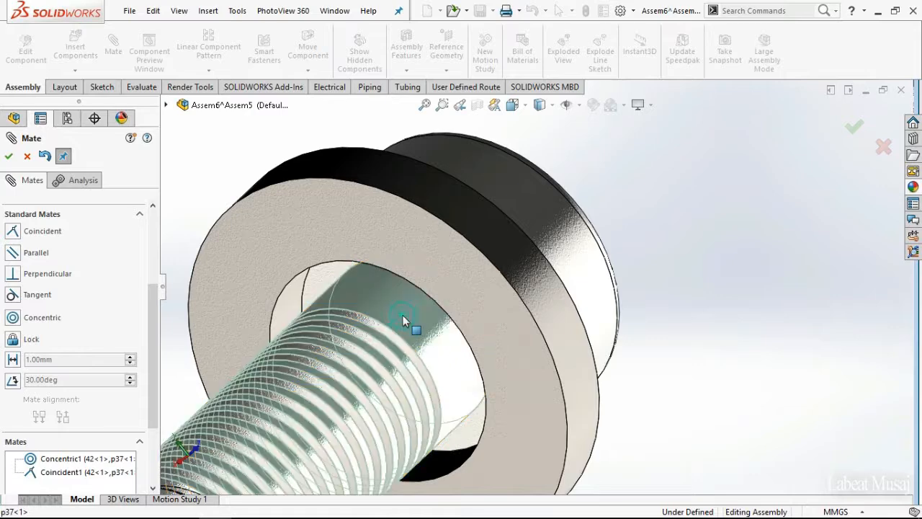
pyautogui.click(27, 157)
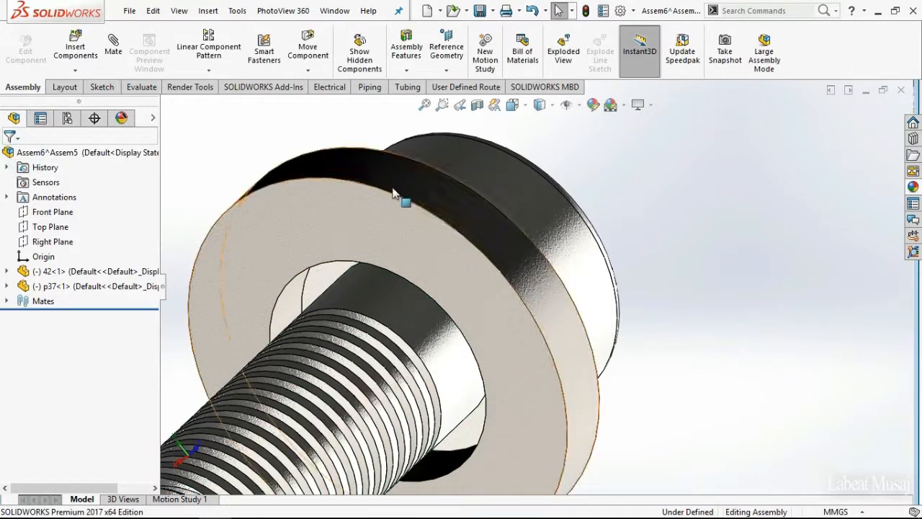
# - Measure the cylindrical face of the screw's shank to check its diameter
pyautogui.moveTo(671, 221); pyautogui.dragTo(673, 220, button='middle')
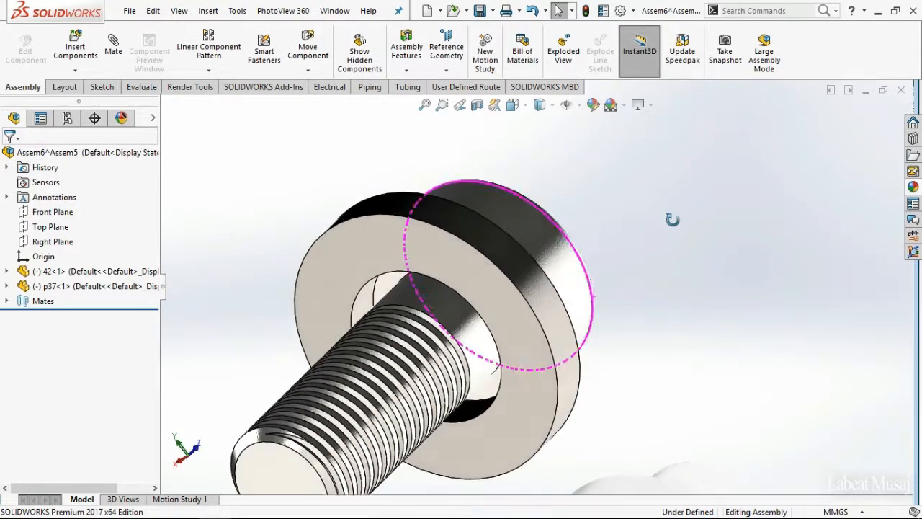
pyautogui.click(428, 298)
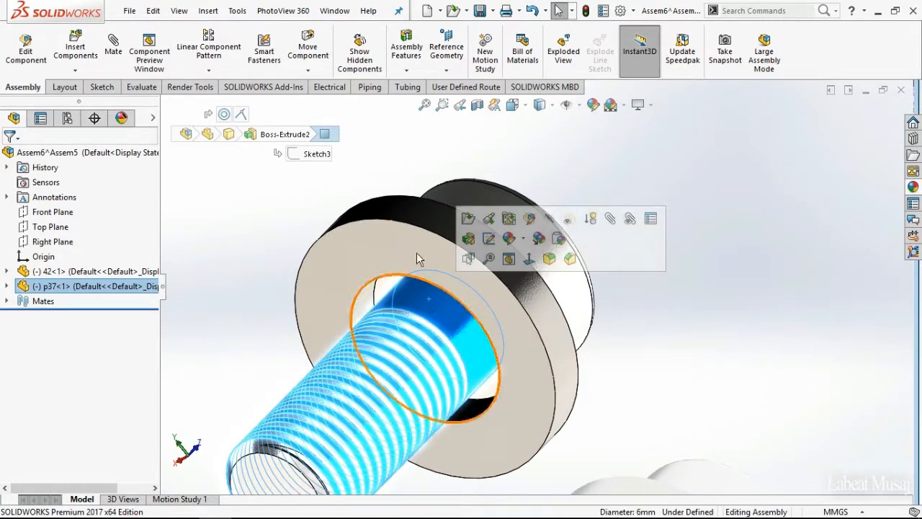
pyautogui.click(141, 87)
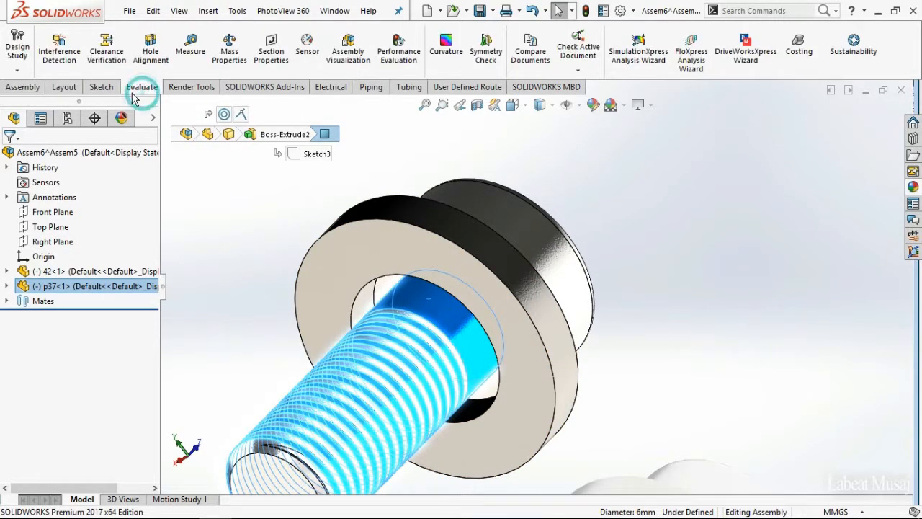
pyautogui.click(190, 45)
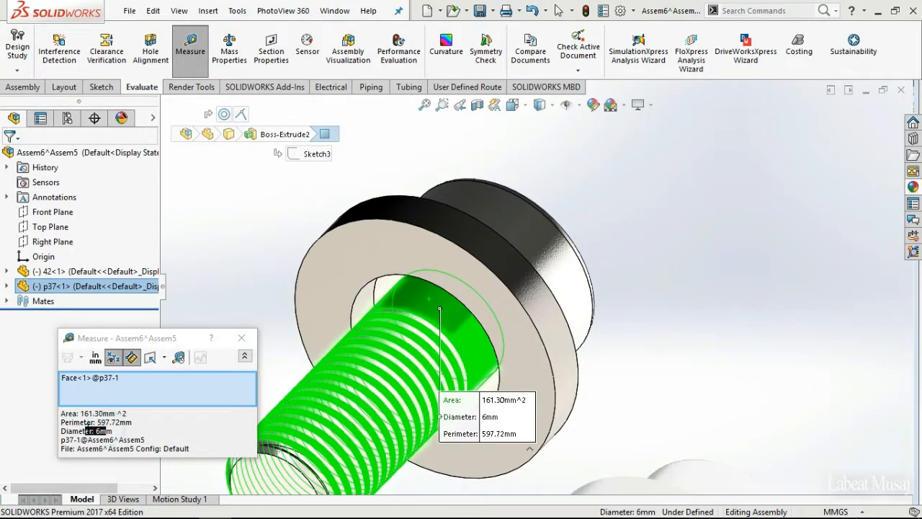
pyautogui.click(242, 337)
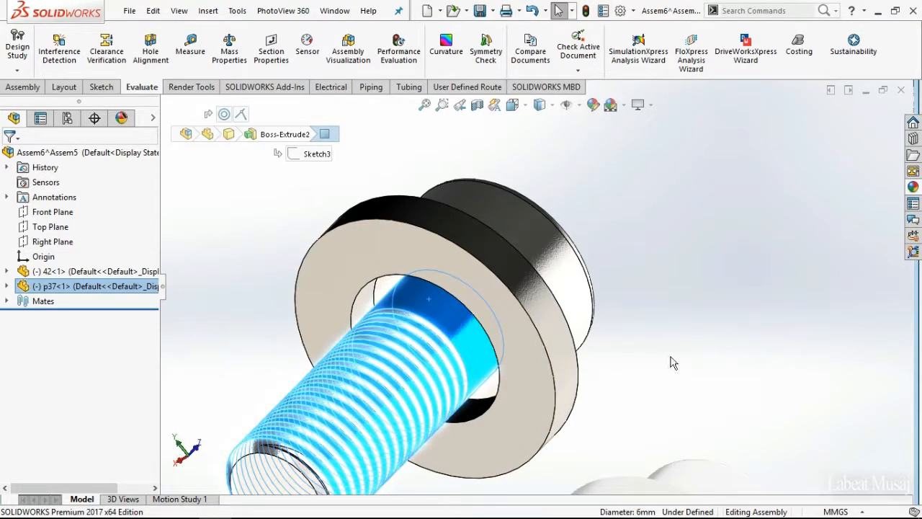
pyautogui.click(702, 357)
# - Open the washer part 42 on its own, set its inner hole diameter to 6 mm and rebuild the part
pyautogui.click(404, 270)
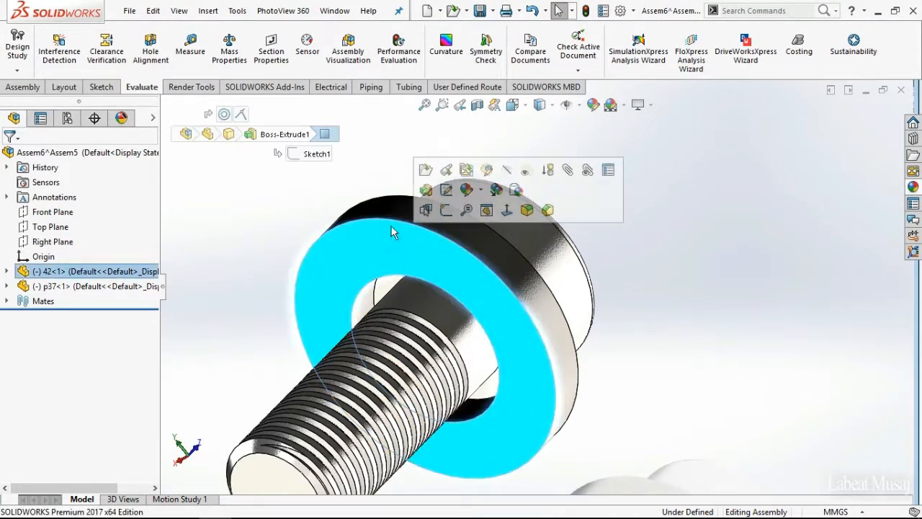
pyautogui.click(425, 173)
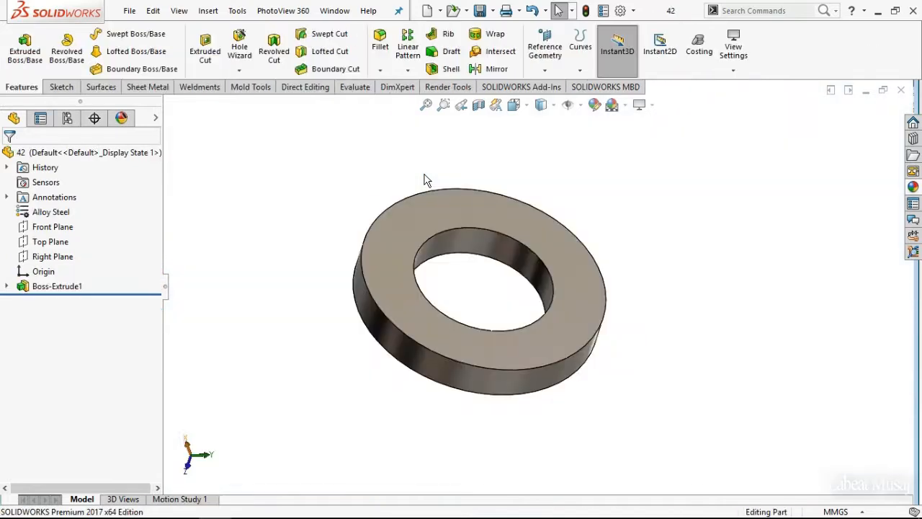
pyautogui.click(6, 287)
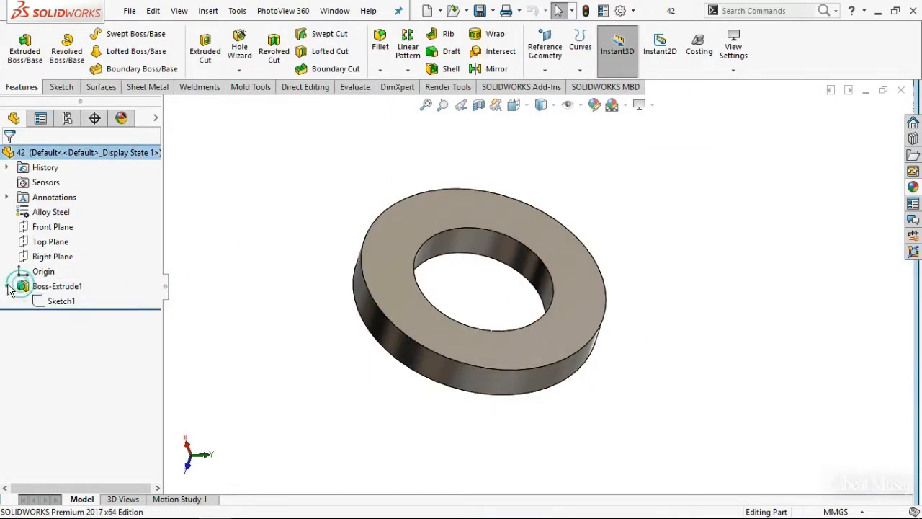
pyautogui.click(58, 301)
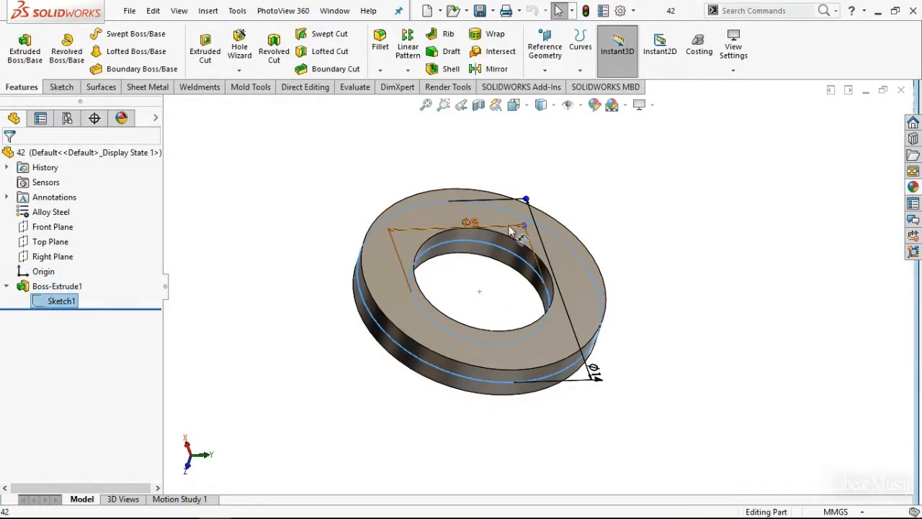
pyautogui.doubleClick(474, 223)
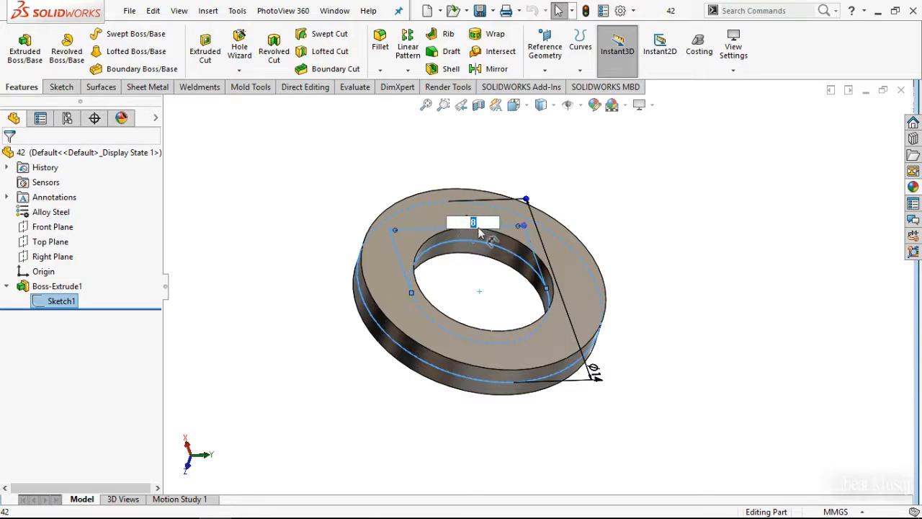
pyautogui.write('6')
pyautogui.press('Return')
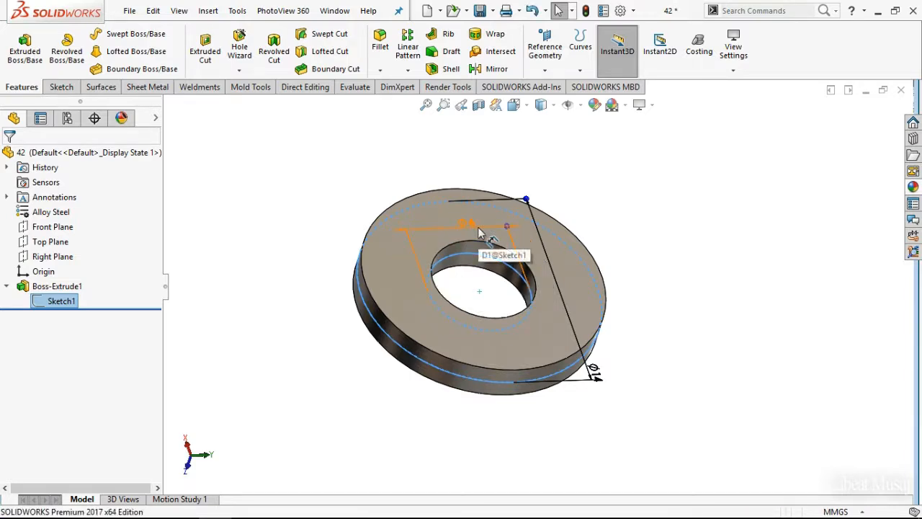
pyautogui.click(587, 11)
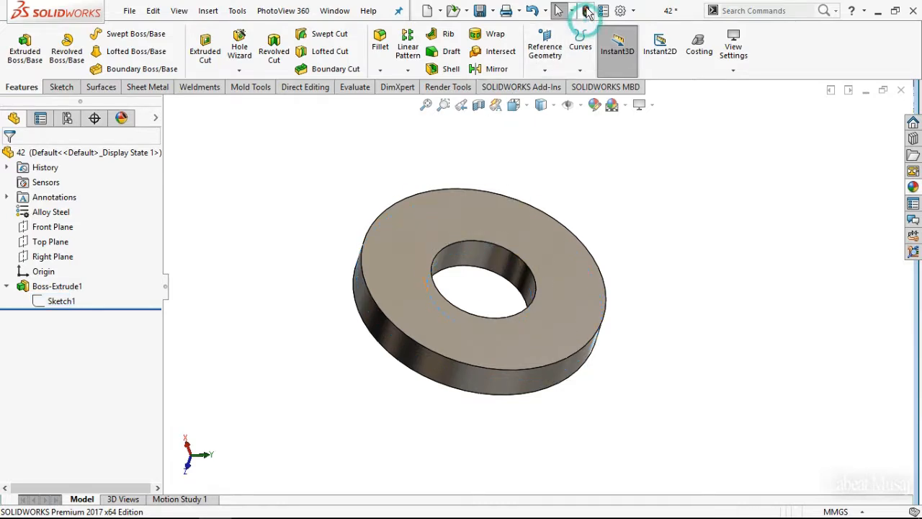
# - Close the washer part with its changes saved and rebuild the subassembly
pyautogui.click(901, 90)
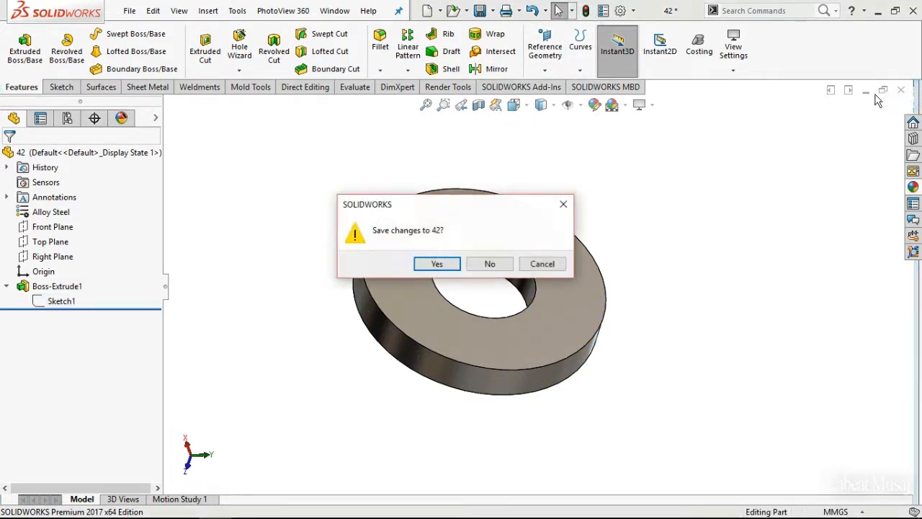
pyautogui.click(433, 264)
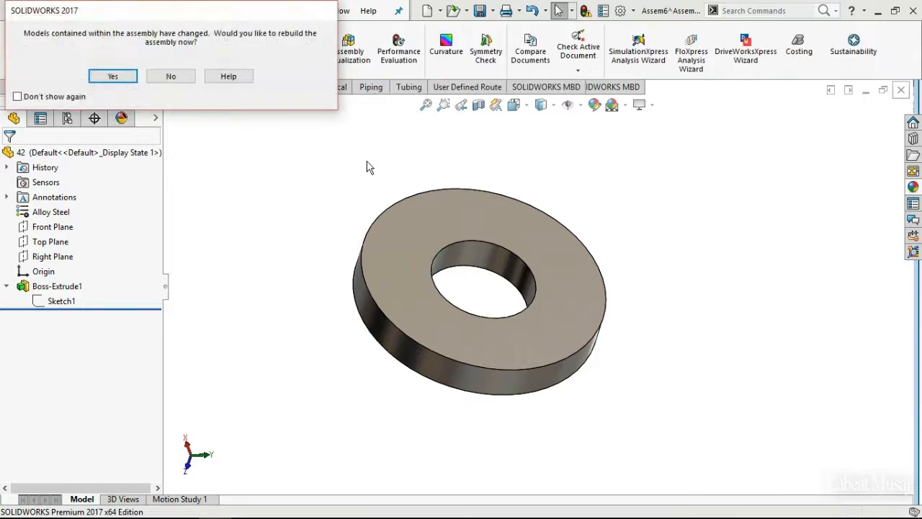
pyautogui.click(112, 78)
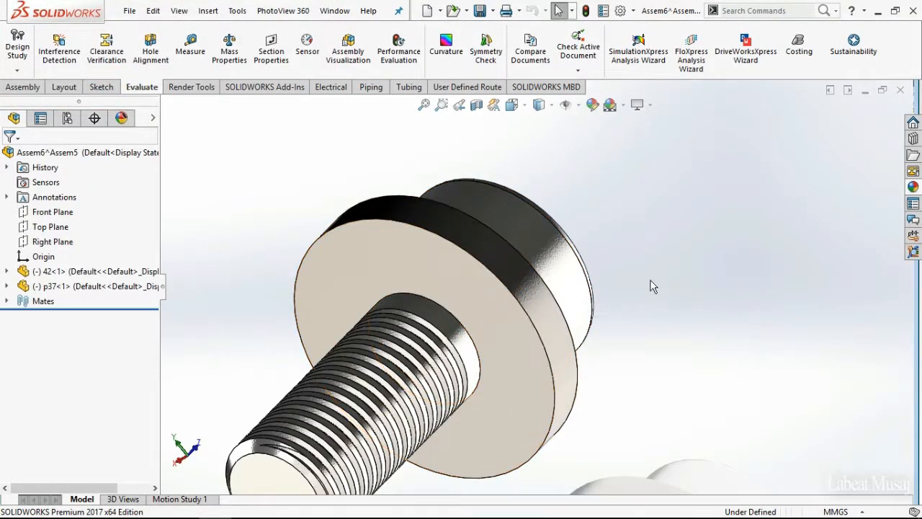
# - Display the washer's dimensions in the subassembly and inspect its fit on the screw from several sides
pyautogui.doubleClick(502, 335)
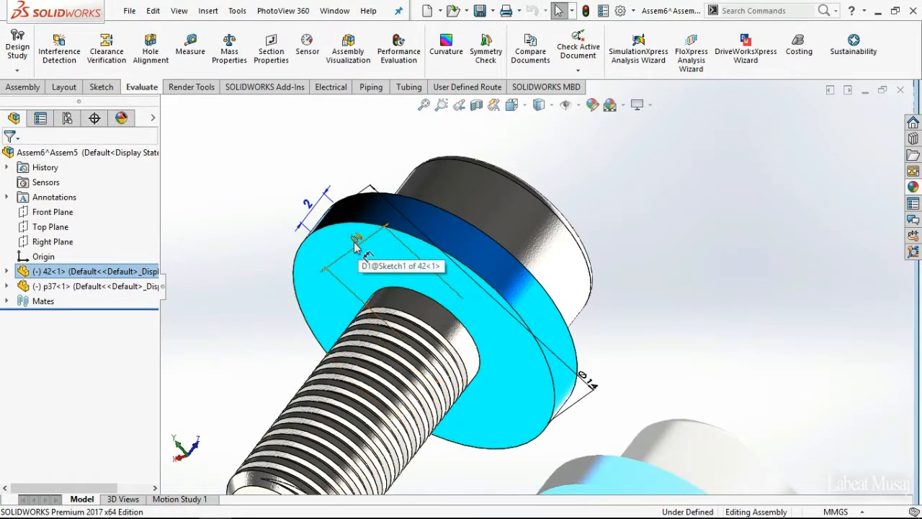
pyautogui.click(736, 312)
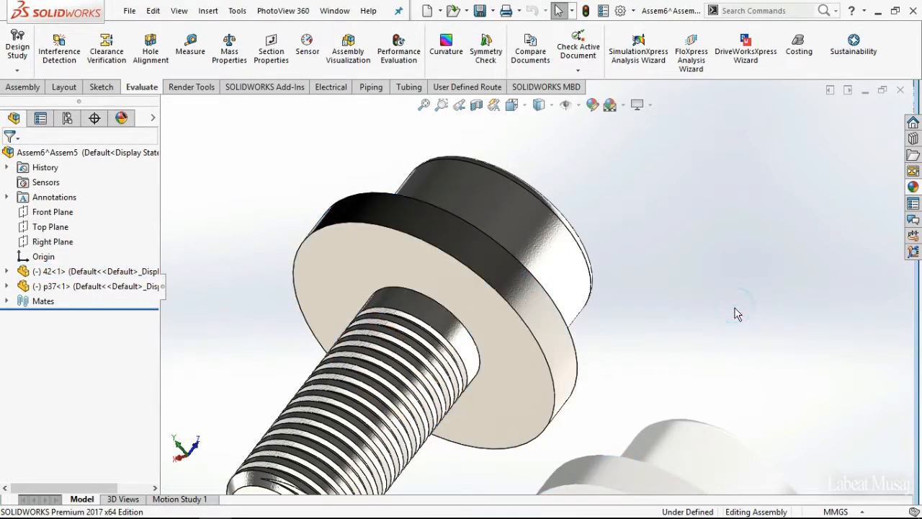
pyautogui.moveTo(735, 312); pyautogui.dragTo(631, 297, button='middle')
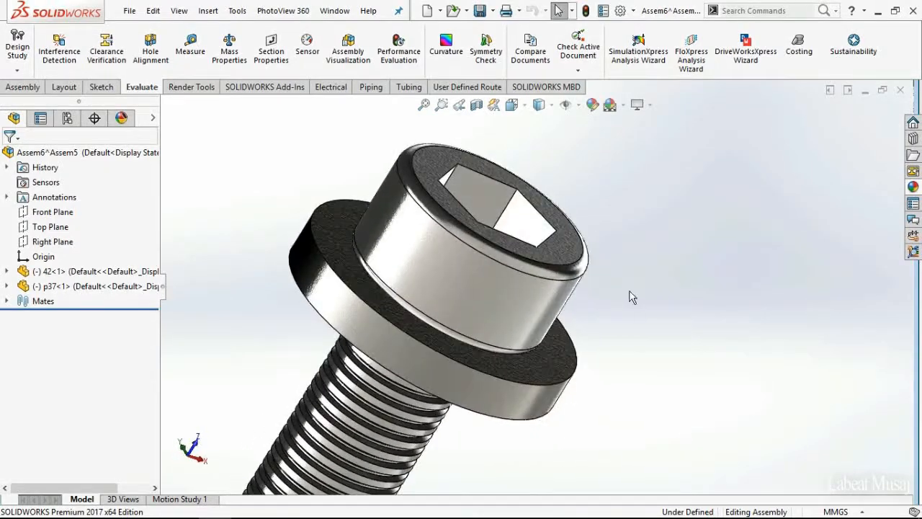
pyautogui.scroll(2, 768, 233)
pyautogui.moveTo(763, 234); pyautogui.dragTo(723, 256, button='middle')
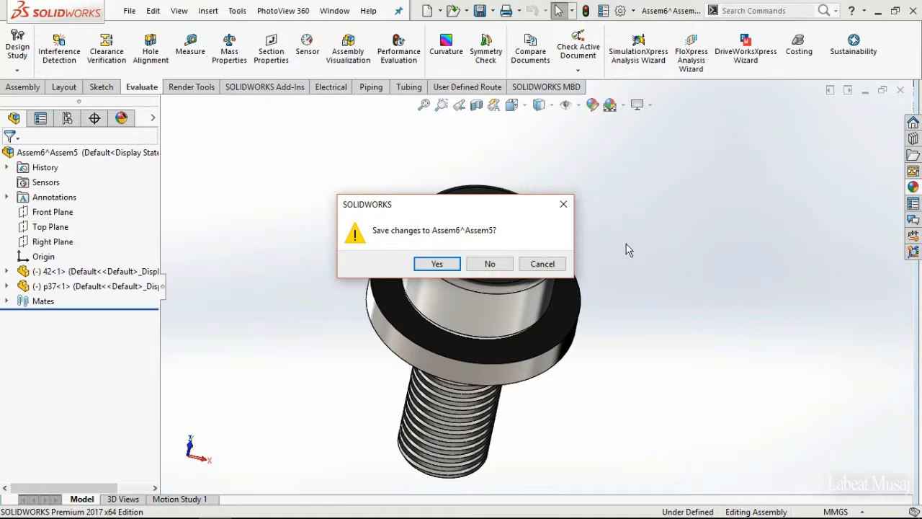
# - Save the subassembly's changes on closing it and rebuild the top-level assembly Assem5
pyautogui.click(449, 268)
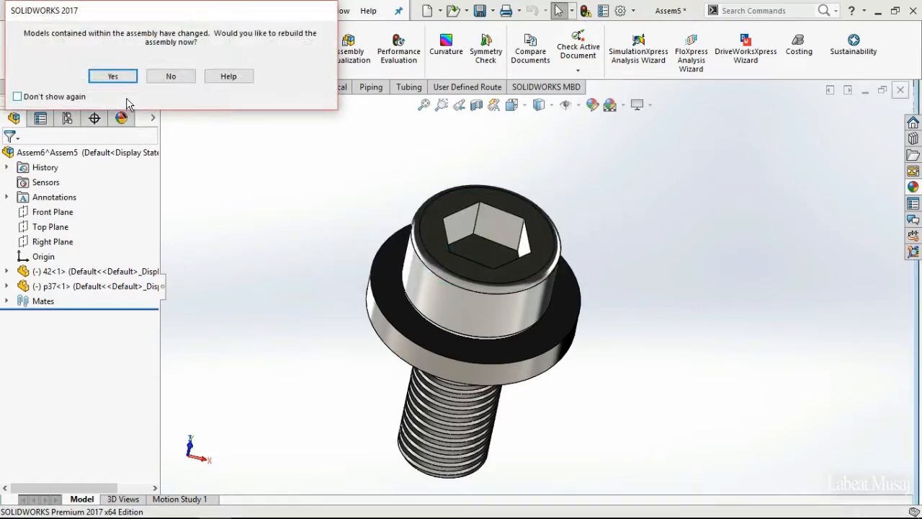
pyautogui.click(100, 78)
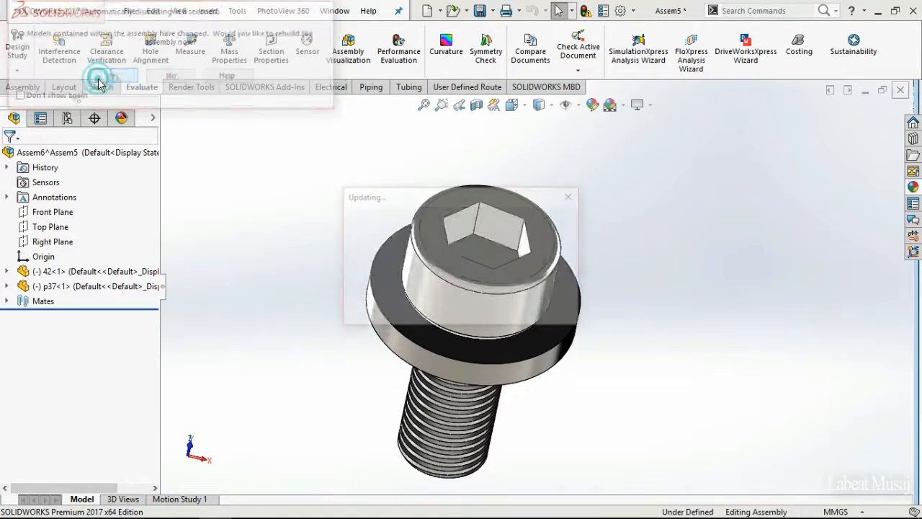
pyautogui.scroll(3, 630, 308)
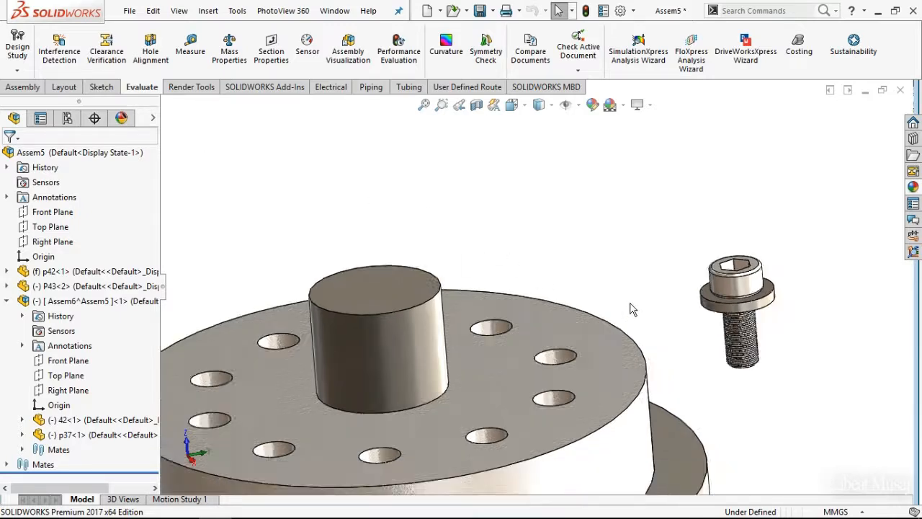
# - Locate the Ø8.0mm Dowel Hole feature of disc p42 in the assembly structure
pyautogui.moveTo(632, 302)
pyautogui.mouseDown(button='middle')
pyautogui.moveTo(638, 275)
pyautogui.moveTo(635, 293)
pyautogui.mouseUp(button='middle')
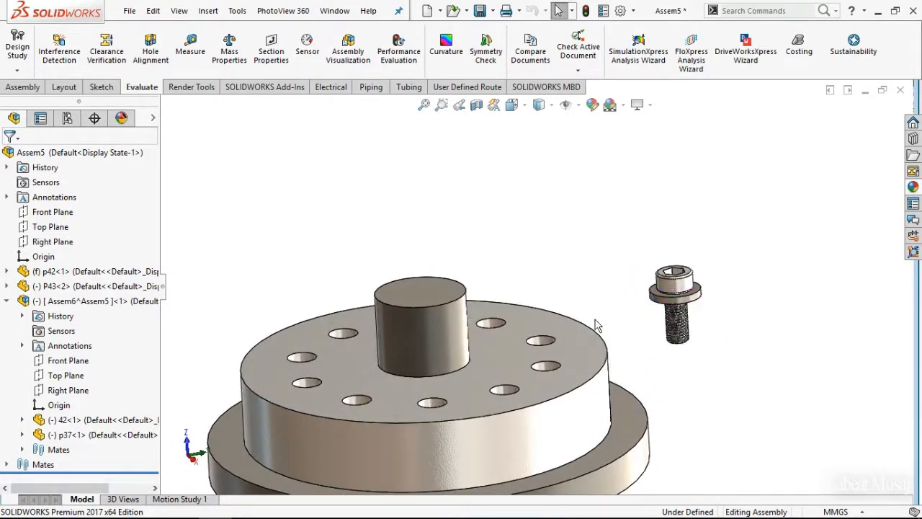
pyautogui.click(7, 301)
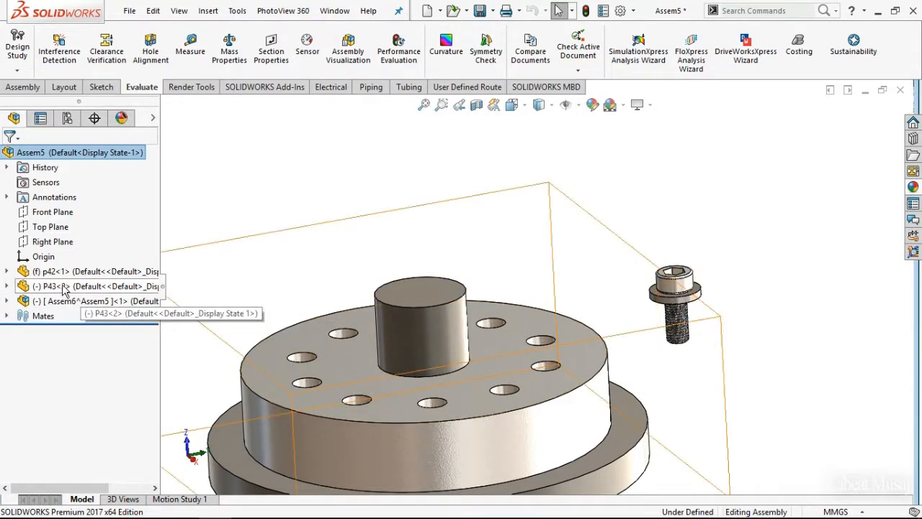
pyautogui.click(363, 367)
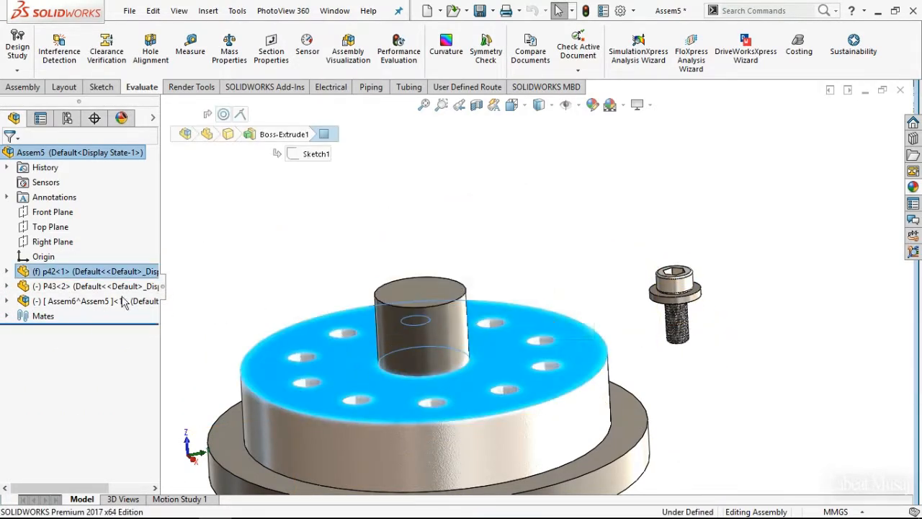
pyautogui.click(7, 272)
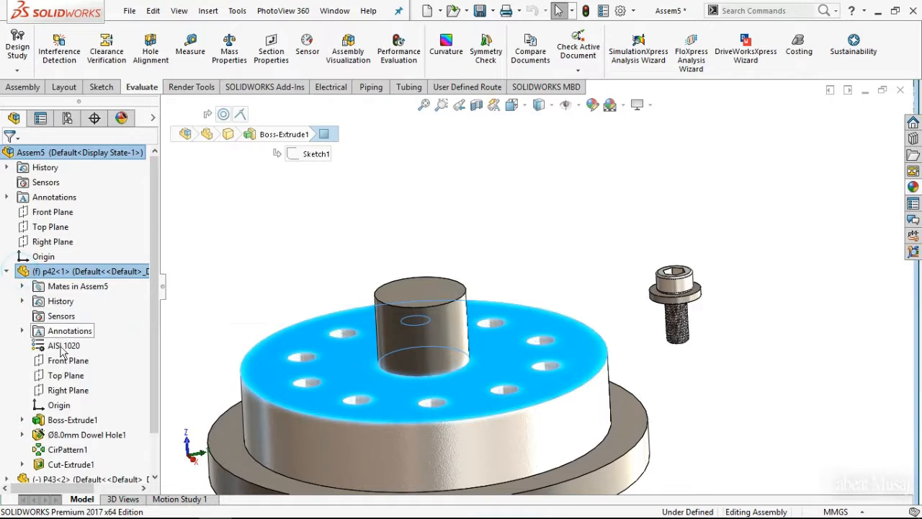
pyautogui.click(67, 435)
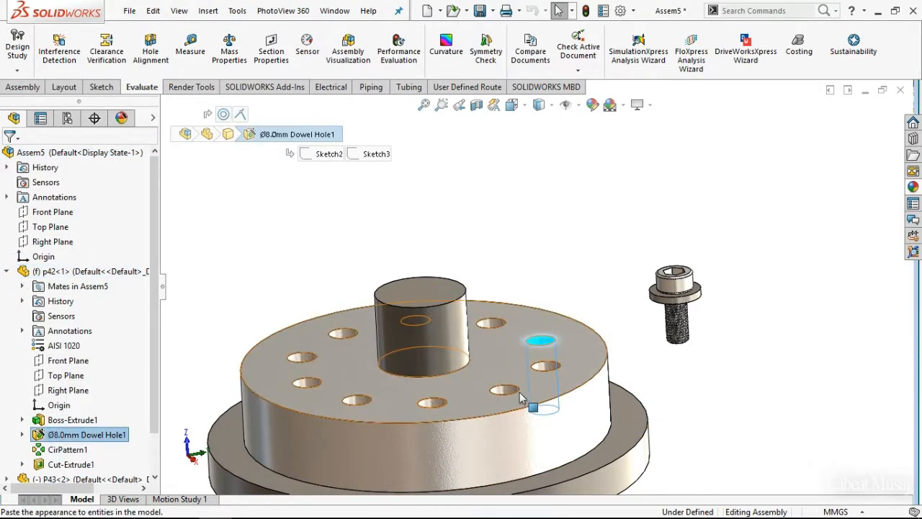
# - Add a concentric mate between the cylindrical shank of screw p37 and one of the bolt holes in disc p42
pyautogui.moveTo(737, 335); pyautogui.dragTo(724, 288, button='middle')
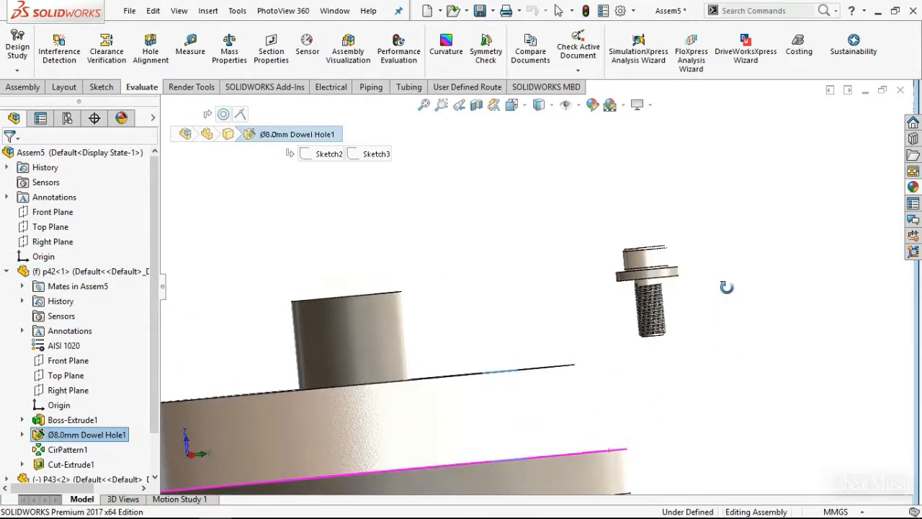
pyautogui.click(787, 312)
pyautogui.scroll(-3, 704, 309)
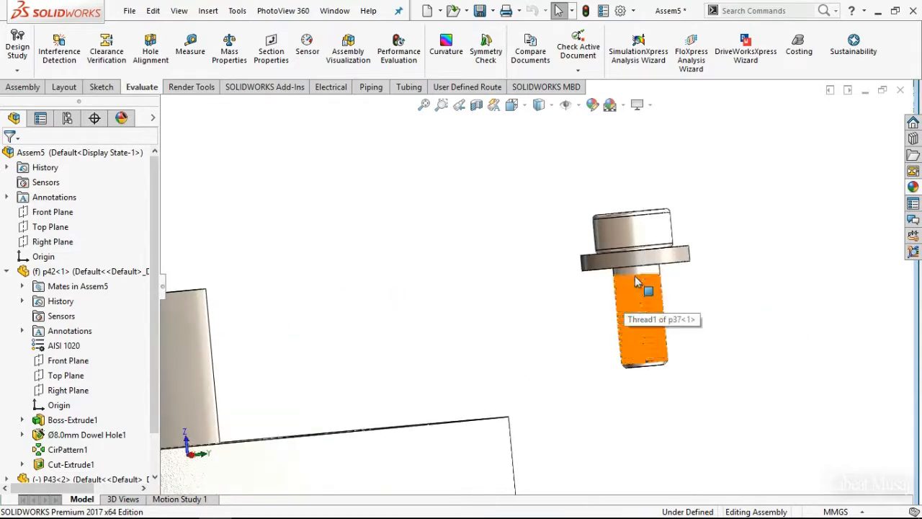
pyautogui.click(641, 277)
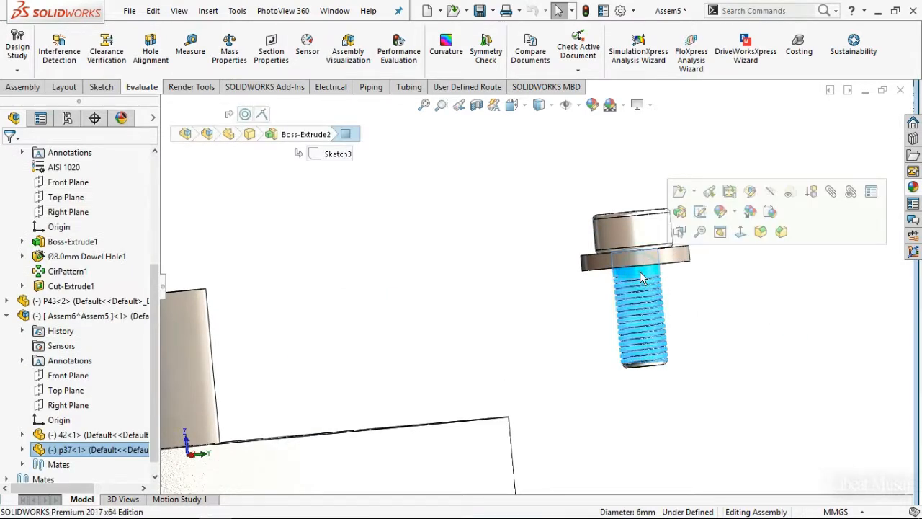
pyautogui.click(831, 192)
pyautogui.moveTo(599, 264); pyautogui.dragTo(595, 321, button='middle')
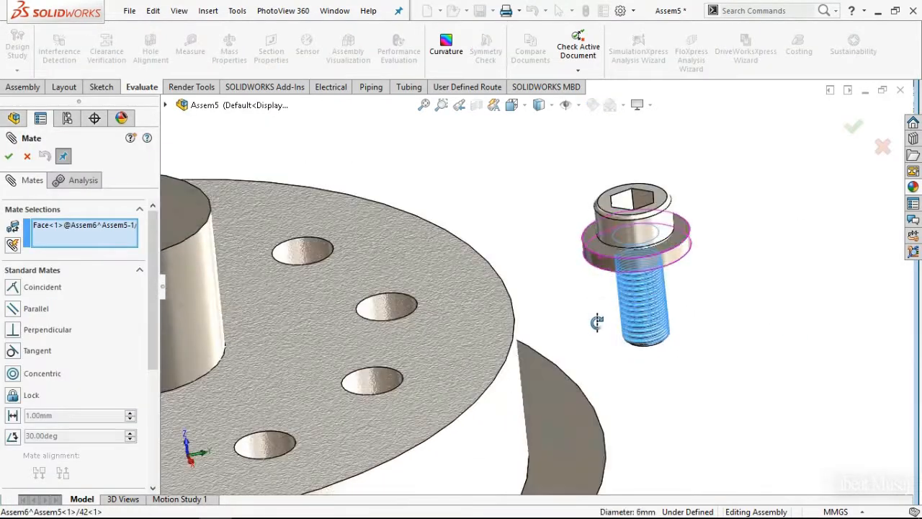
pyautogui.click(382, 310)
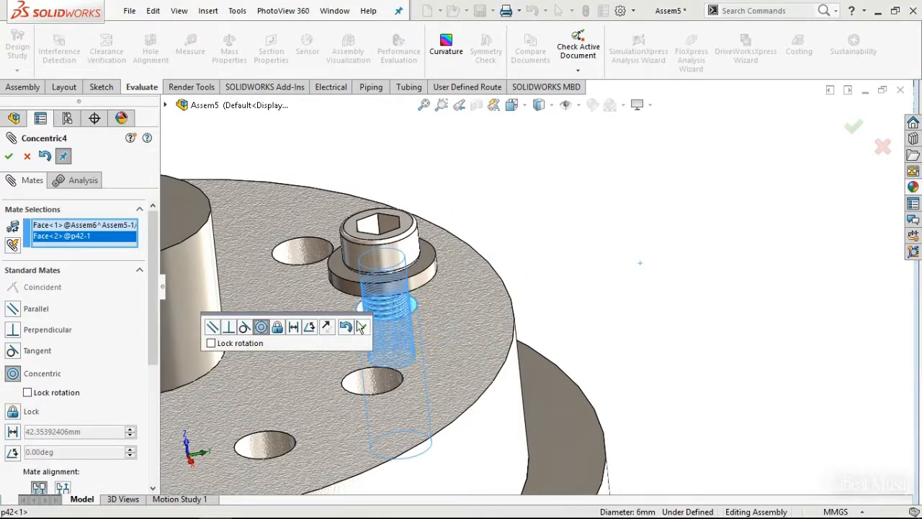
pyautogui.click(365, 324)
# - Add a coincident mate between the underside of washer 42 and the upper face of disc p42, and finish mating
pyautogui.moveTo(438, 307); pyautogui.dragTo(428, 260, button='middle')
pyautogui.scroll(-4, 427, 260)
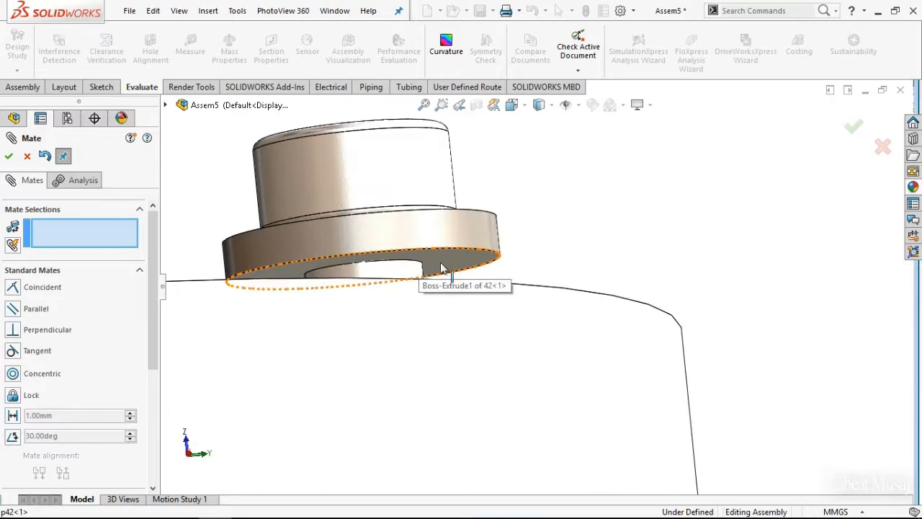
pyautogui.click(442, 265)
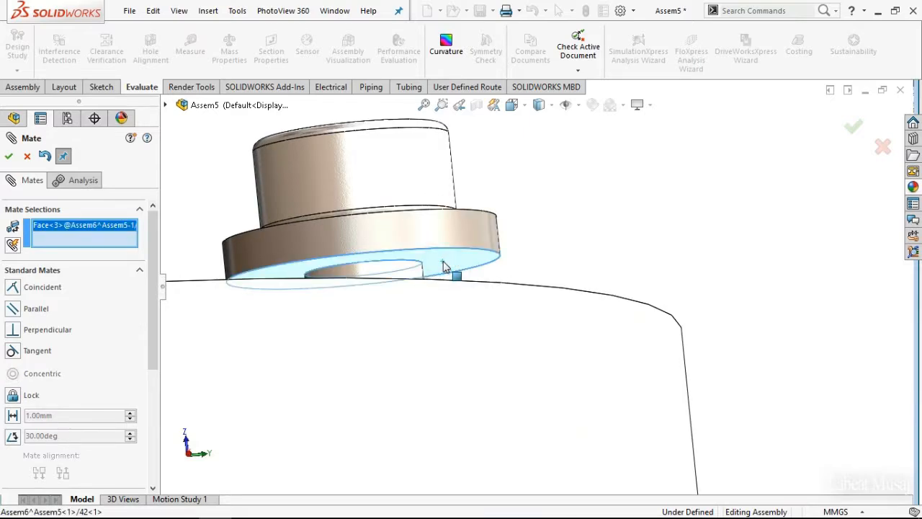
pyautogui.rightClick(494, 310)
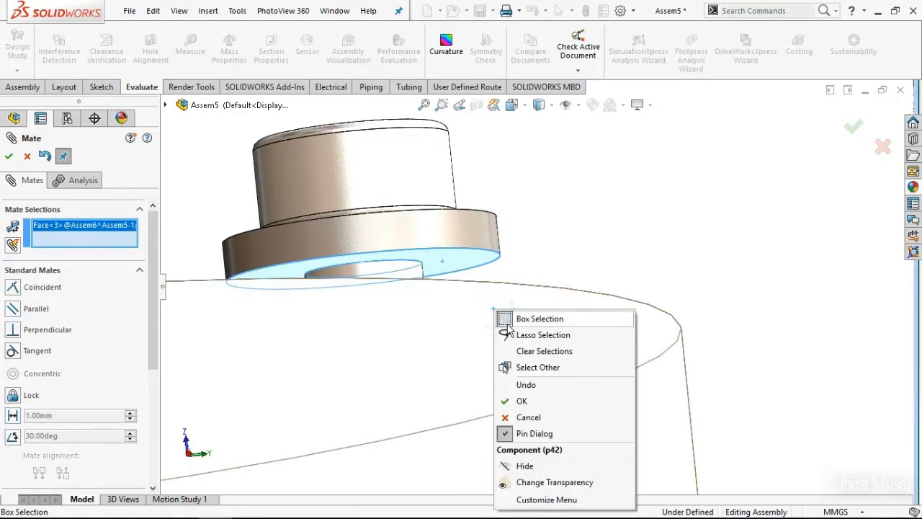
pyautogui.click(520, 367)
pyautogui.click(514, 336)
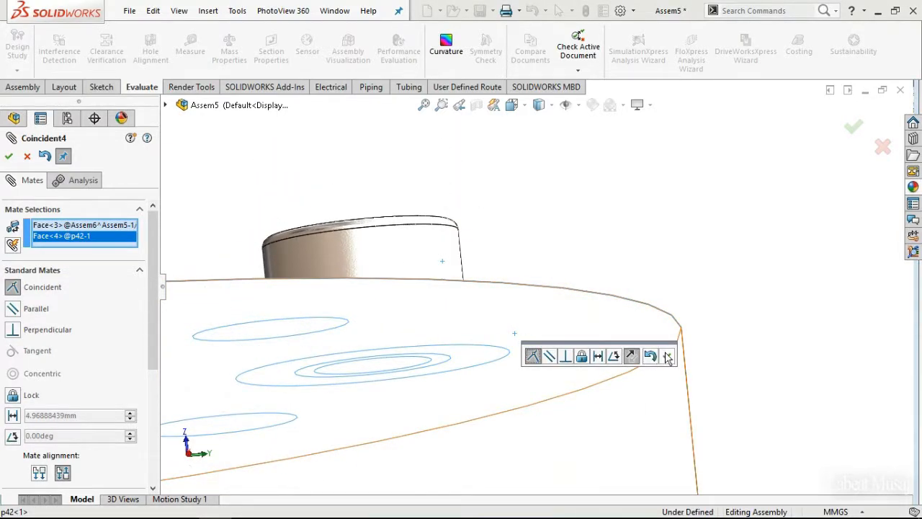
pyautogui.click(668, 358)
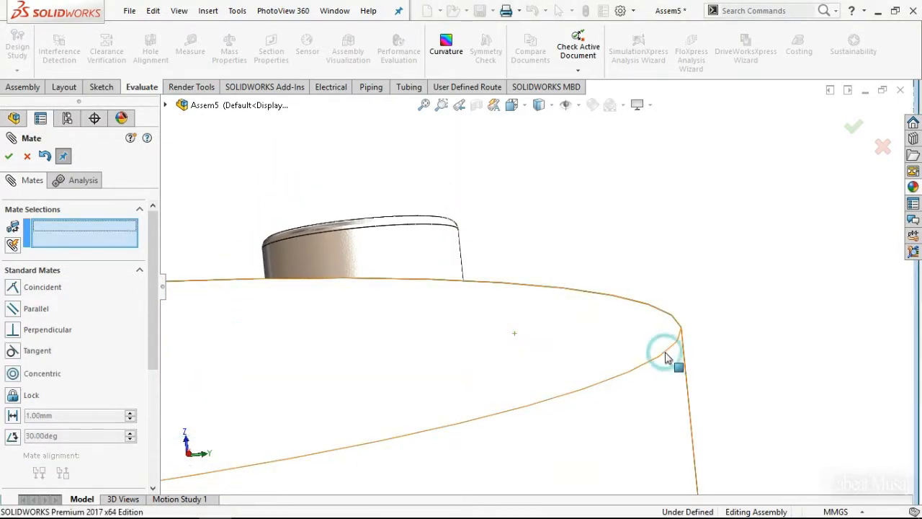
pyautogui.click(8, 157)
# - Start a Pattern Driven component pattern with screw p37 and washer 42 as the components to pattern
pyautogui.scroll(3, 561, 232)
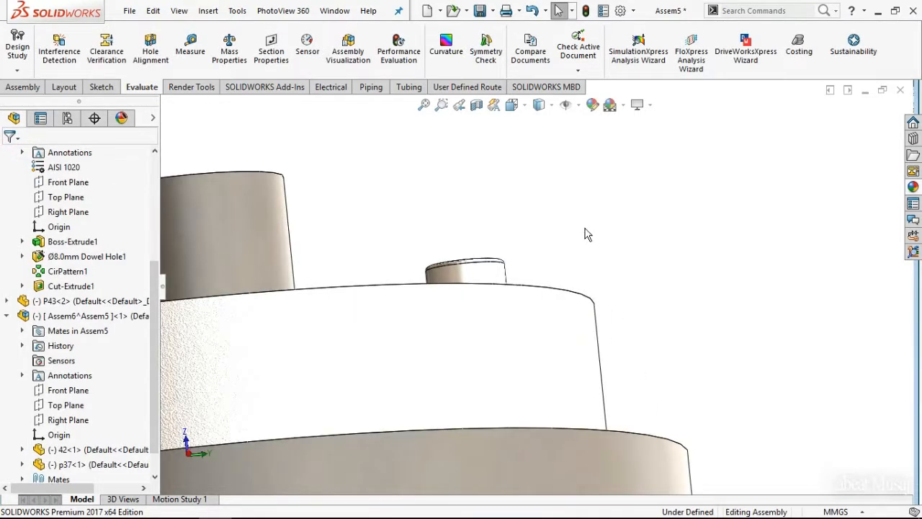
pyautogui.moveTo(590, 234); pyautogui.dragTo(589, 267, button='middle')
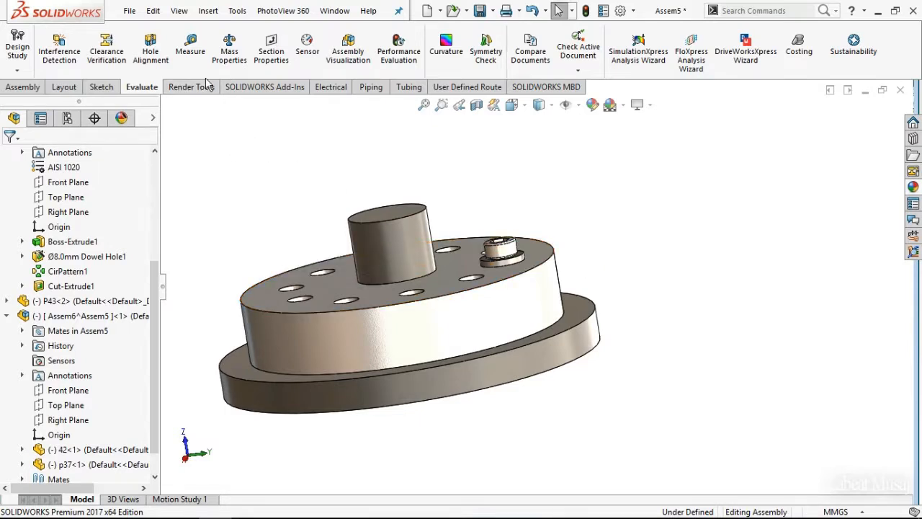
pyautogui.click(23, 86)
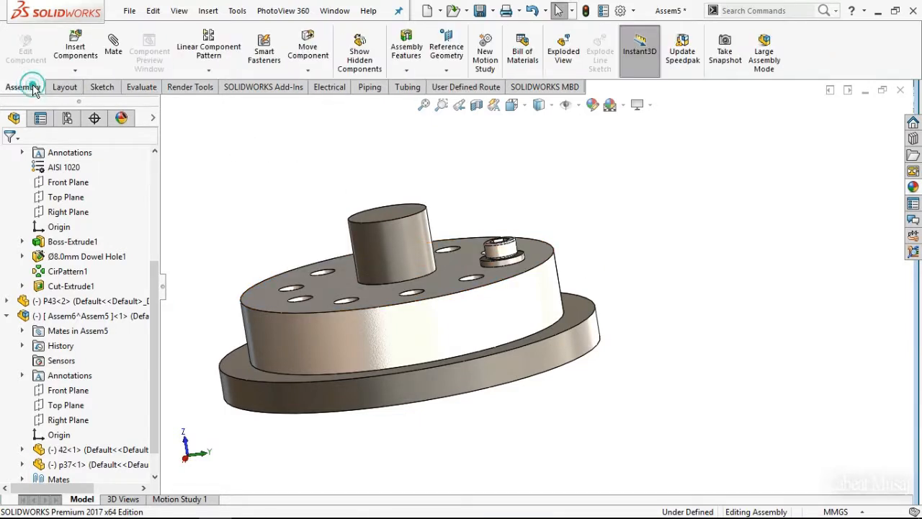
pyautogui.click(207, 71)
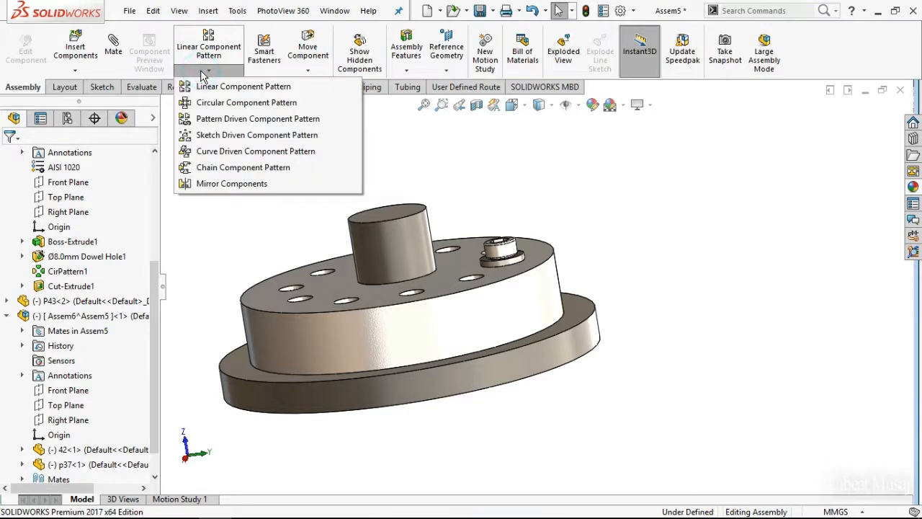
pyautogui.click(214, 120)
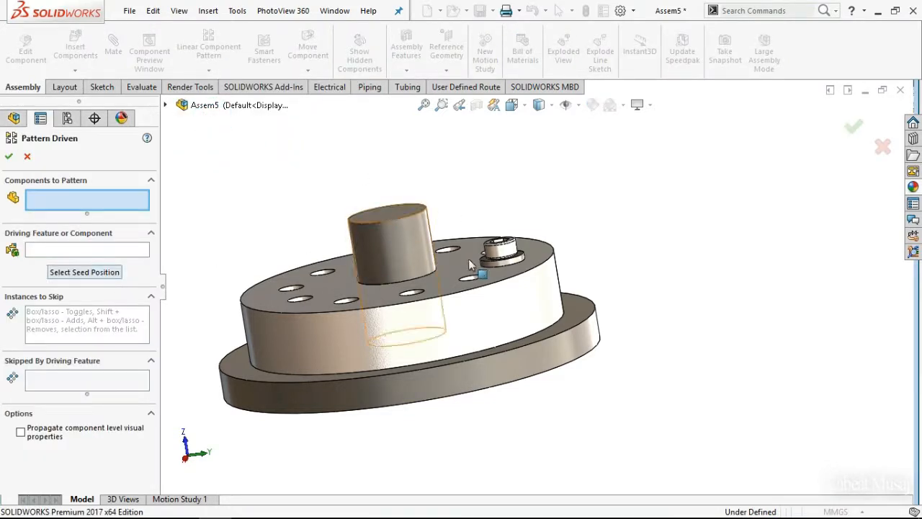
pyautogui.scroll(-4, 468, 259)
pyautogui.click(486, 268)
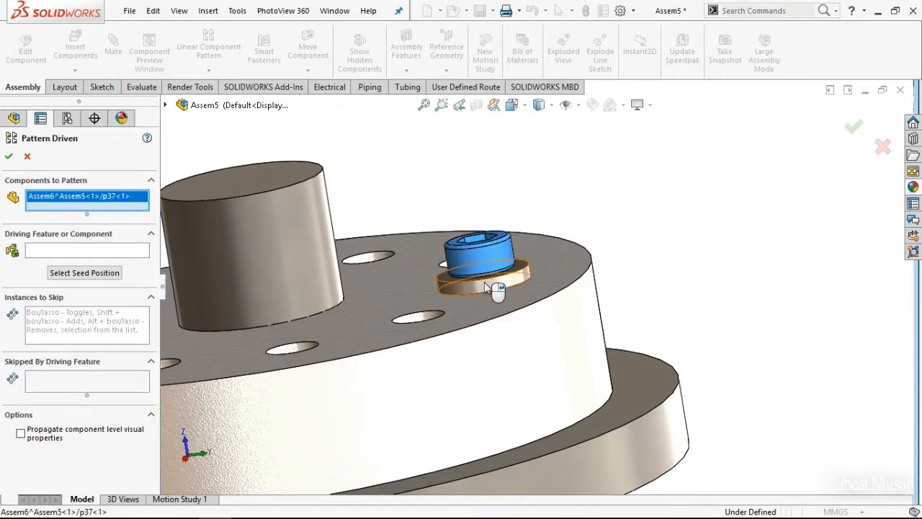
pyautogui.click(496, 284)
# - Use disc p42's hole pattern CirPattern1 as the driving feature and create the component pattern
pyautogui.click(89, 263)
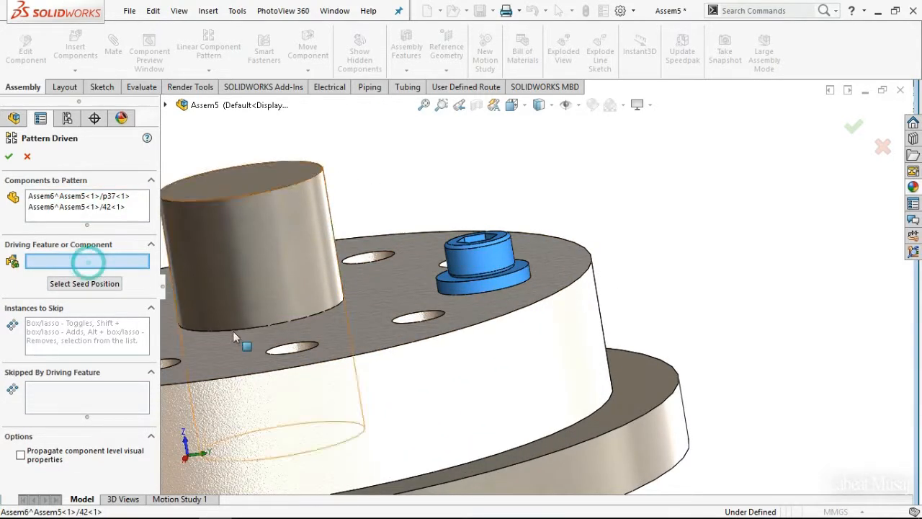
pyautogui.click(424, 320)
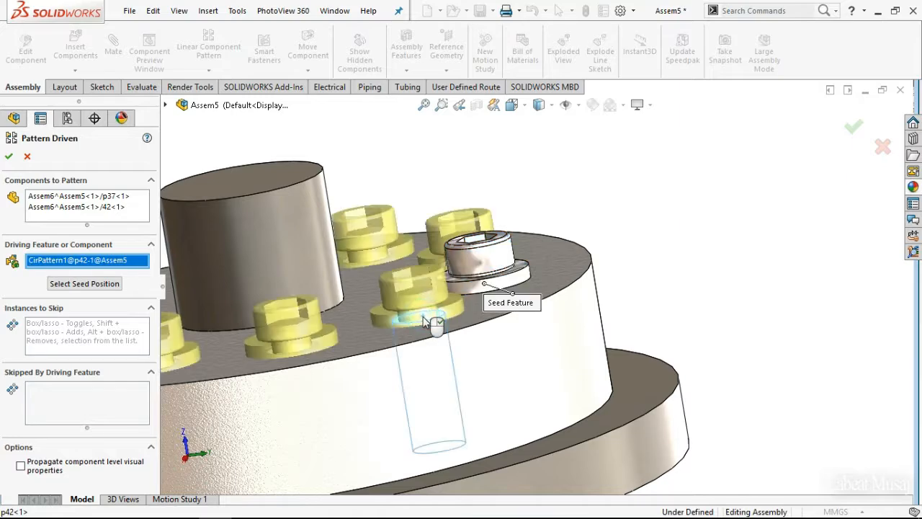
pyautogui.rightClick(421, 322)
pyautogui.scroll(5, 442, 316)
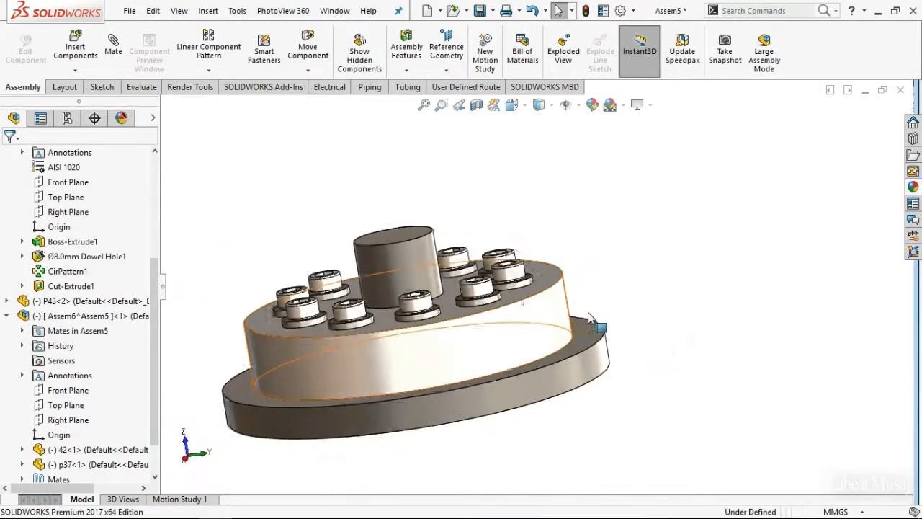
pyautogui.moveTo(608, 309); pyautogui.dragTo(621, 344, button='middle')
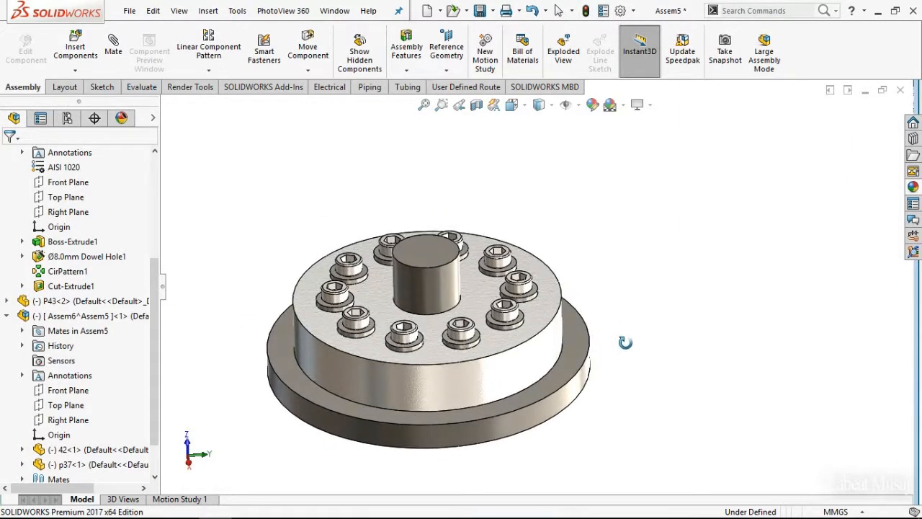
# - Save the assembly under the name Assem10 on the Desktop and close it
pyautogui.click(493, 13)
pyautogui.click(502, 42)
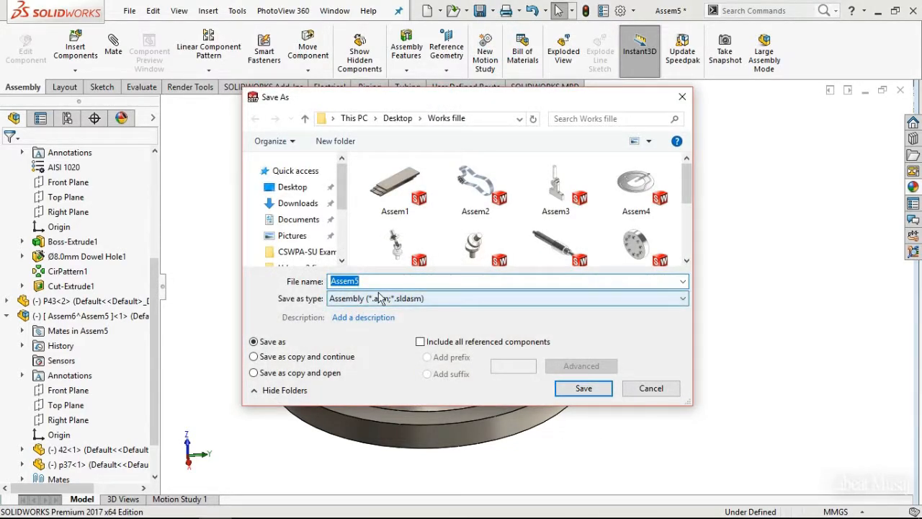
pyautogui.scroll(-1, 604, 247)
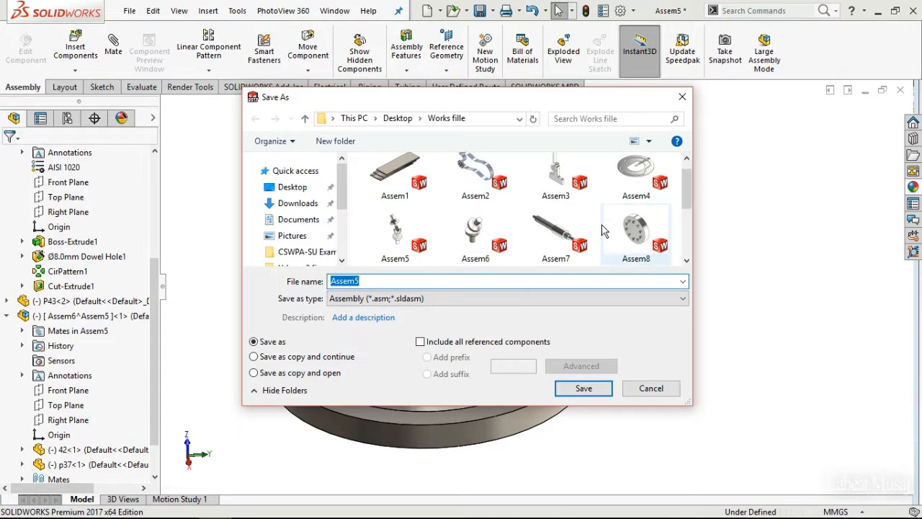
pyautogui.scroll(-2, 640, 216)
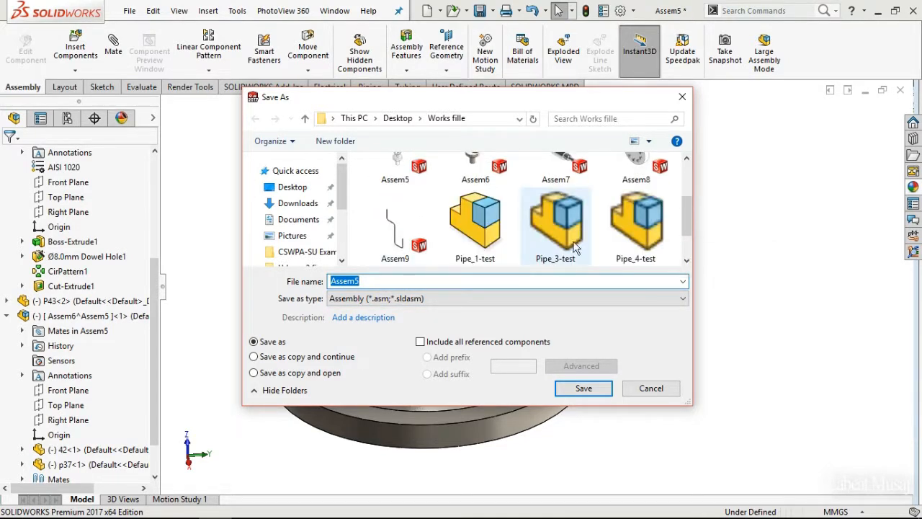
pyautogui.click(380, 280)
pyautogui.press('BackSpace')
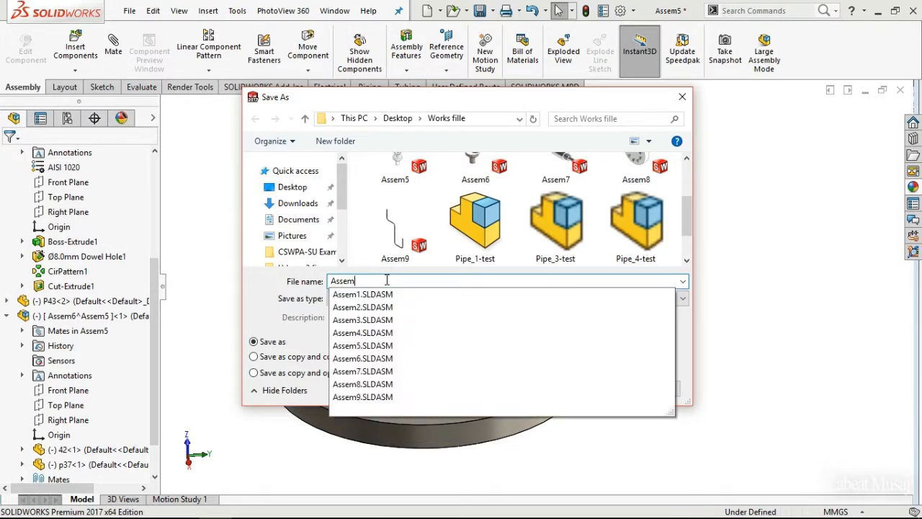
pyautogui.write('10')
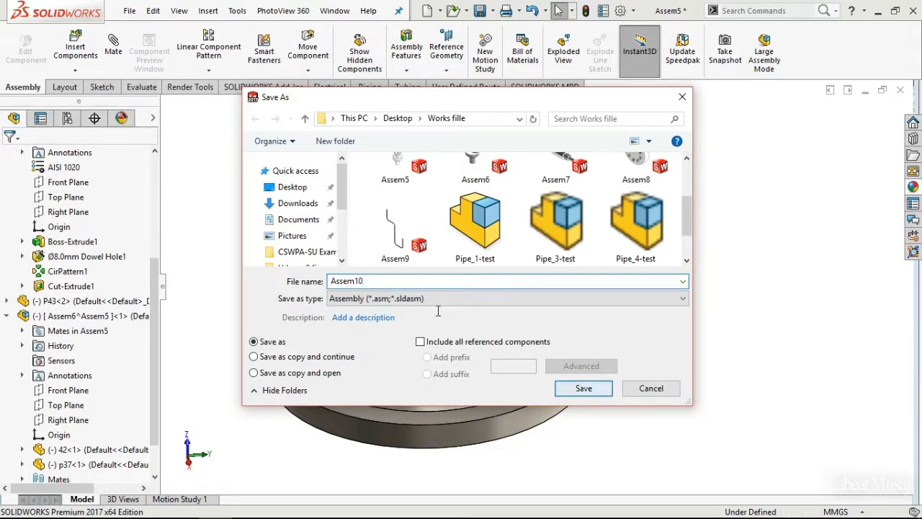
pyautogui.click(295, 189)
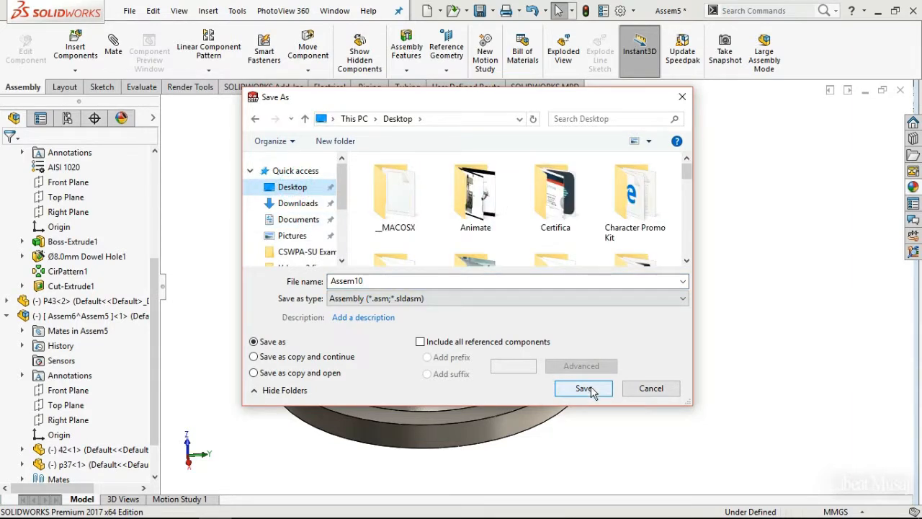
pyautogui.click(584, 389)
pyautogui.click(490, 227)
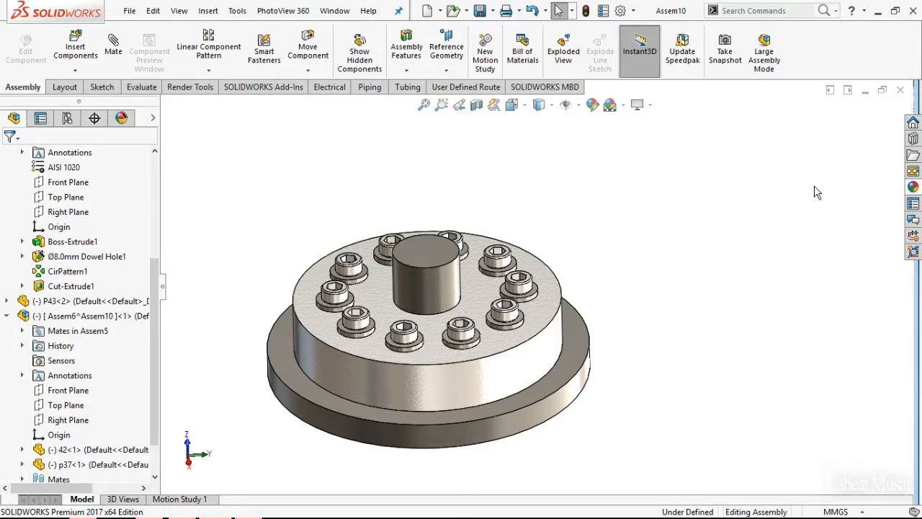
pyautogui.click(900, 92)
# - Launch SOLIDWORKS Treehouse 2017 from the SOLIDWORKS Tools 2017 program group
pyautogui.click(16, 506)
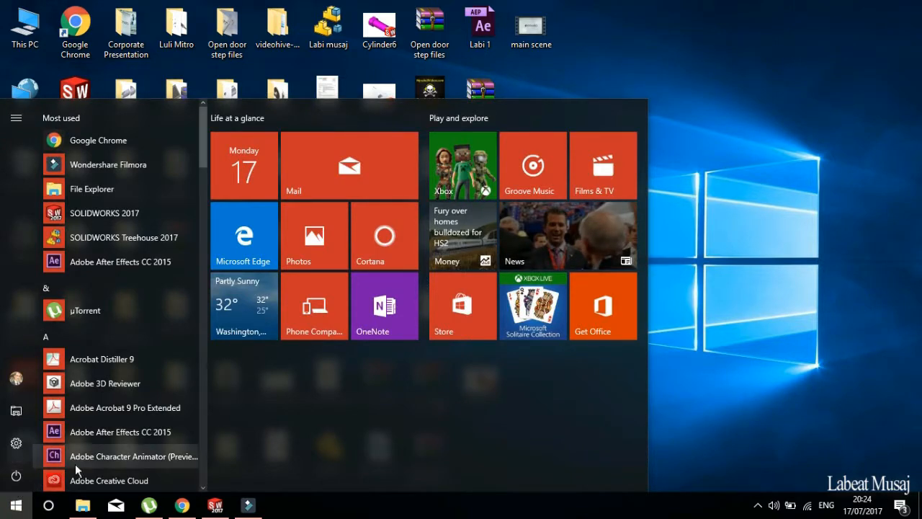
pyautogui.scroll(-3, 122, 396)
pyautogui.scroll(-13, 119, 385)
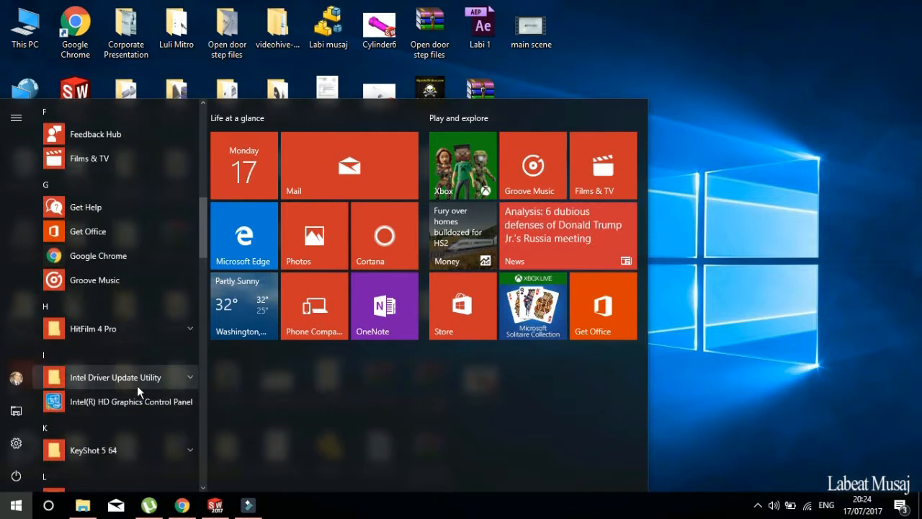
pyautogui.scroll(-5, 138, 386)
pyautogui.scroll(-3, 139, 385)
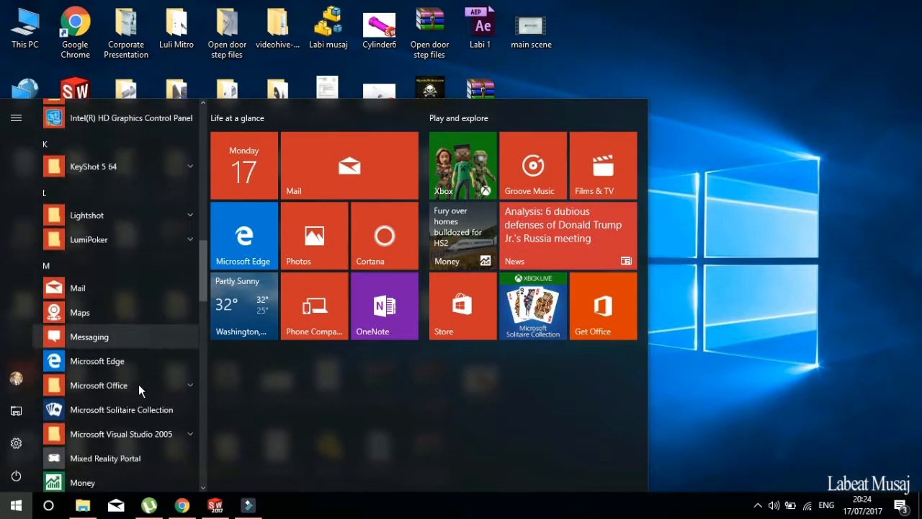
pyautogui.scroll(-8, 144, 382)
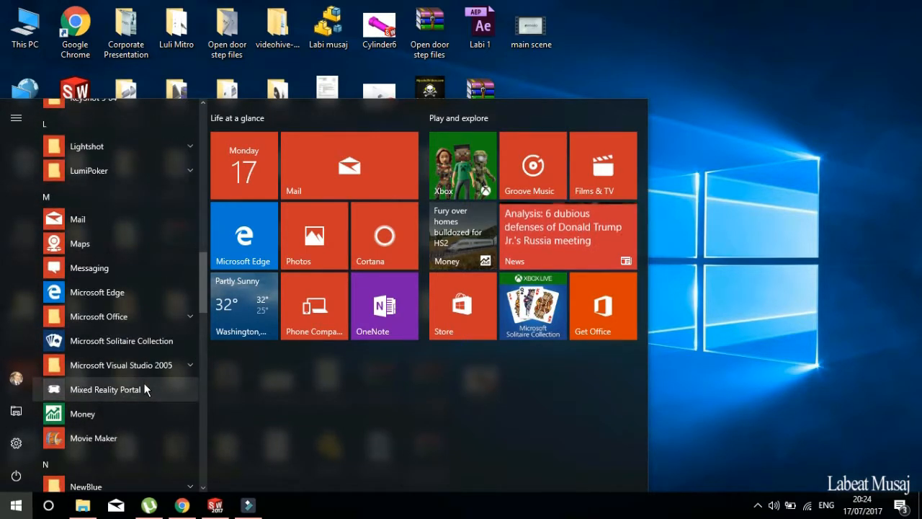
pyautogui.scroll(-8, 142, 378)
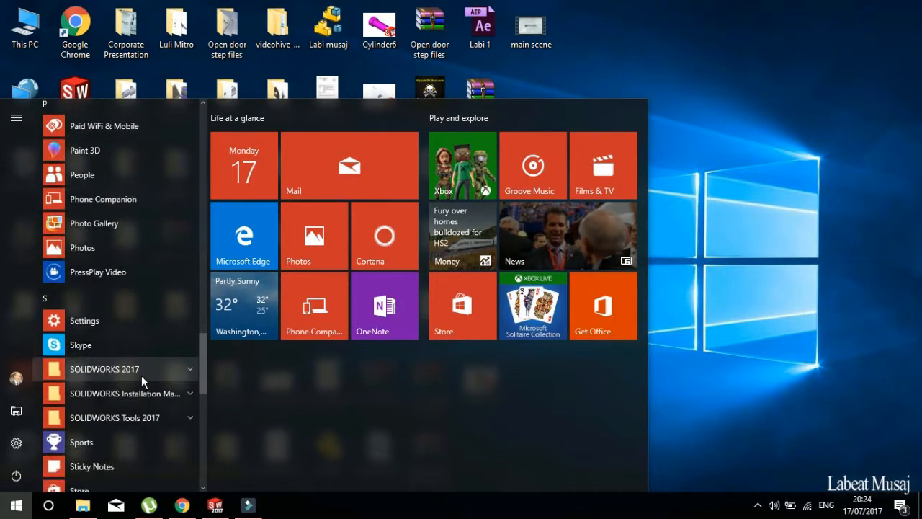
pyautogui.click(149, 418)
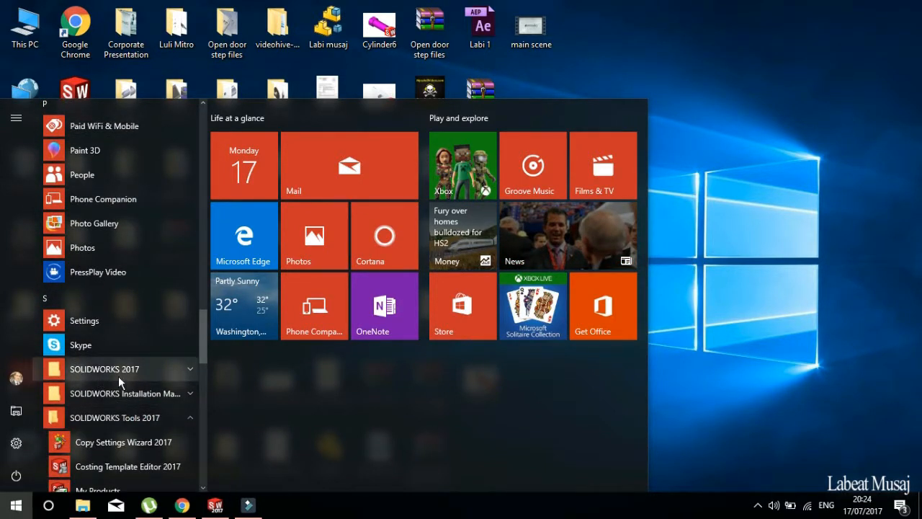
pyautogui.scroll(-3, 130, 410)
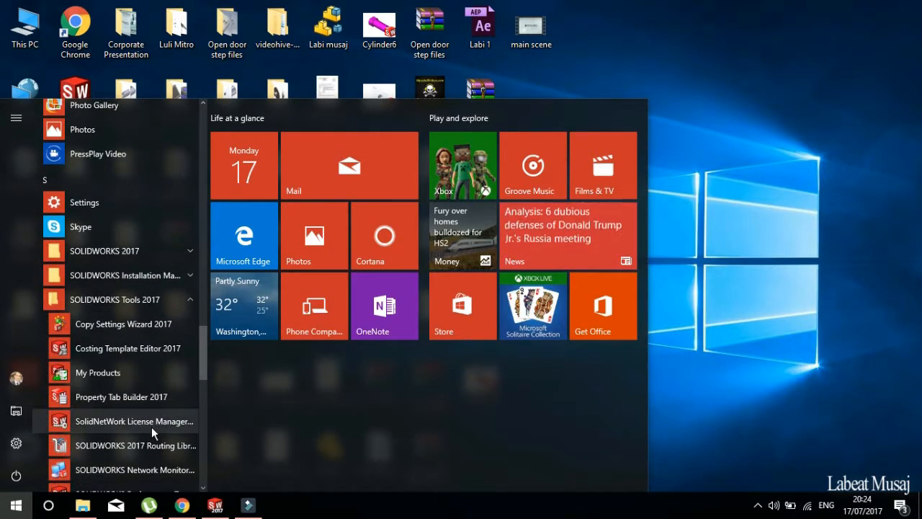
pyautogui.scroll(-3, 151, 426)
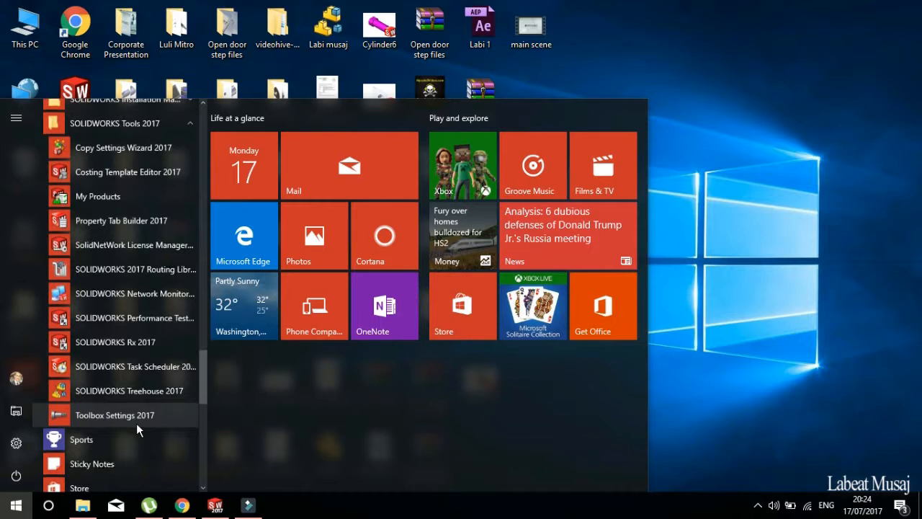
pyautogui.click(136, 420)
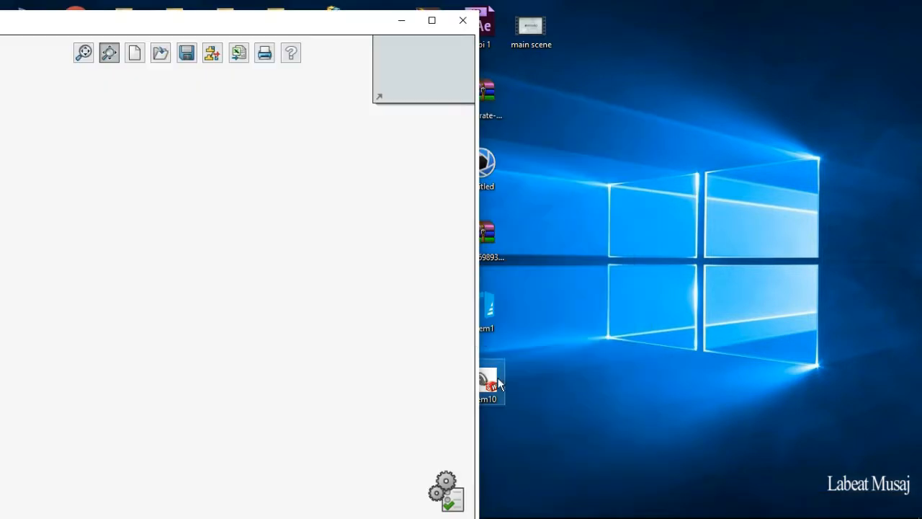
# - Load the Assem10 assembly file from the desktop into the empty Treehouse workspace and maximize the Treehouse window
pyautogui.moveTo(487, 381); pyautogui.dragTo(289, 219)
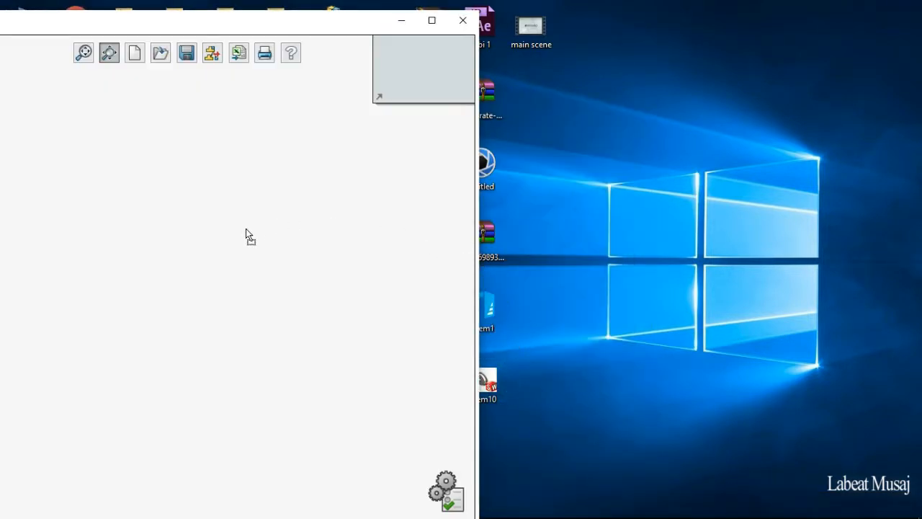
pyautogui.moveTo(233, 240); pyautogui.dragTo(354, 253)
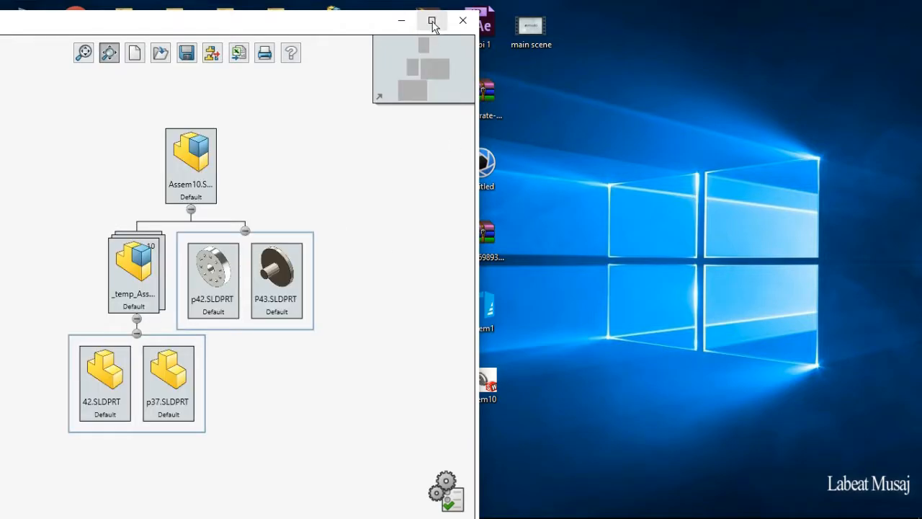
pyautogui.click(431, 21)
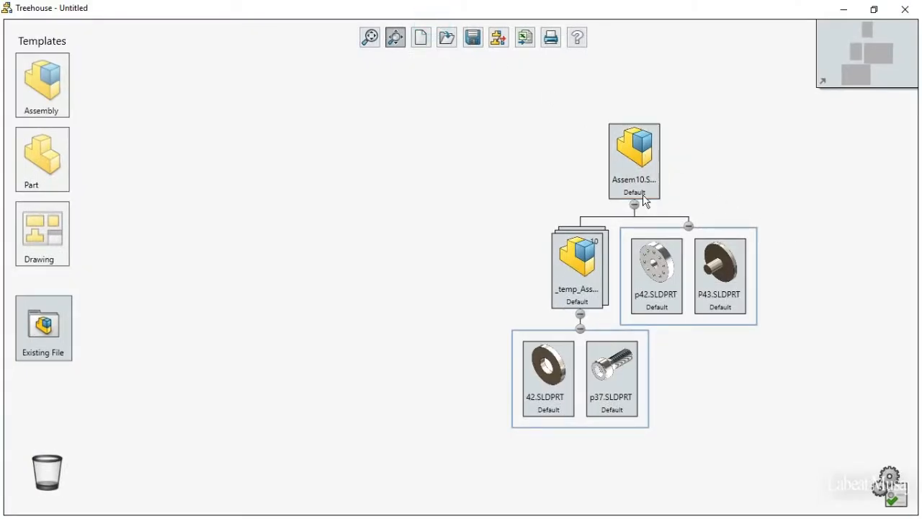
# - Attach a new drawing from the Drawing template to the top-level Assem10 assembly in the structure tree
pyautogui.moveTo(574, 165); pyautogui.dragTo(353, 156)
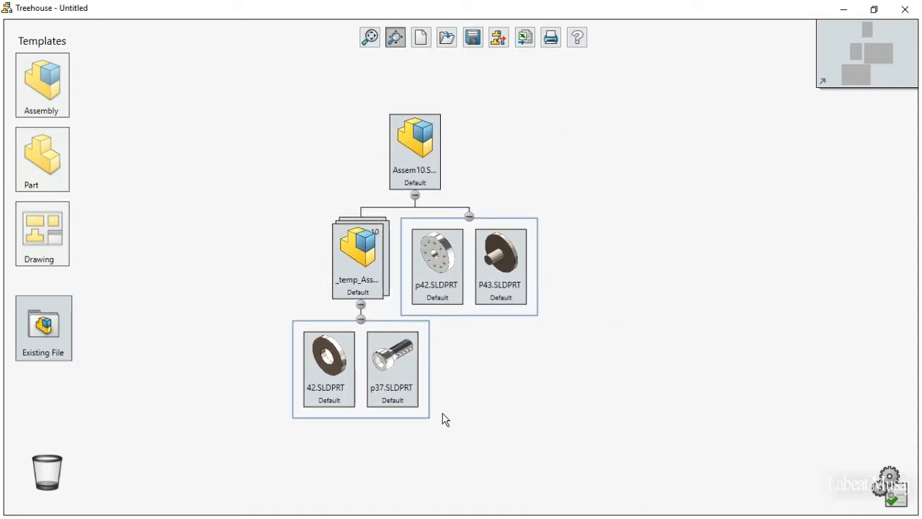
pyautogui.scroll(3, 446, 420)
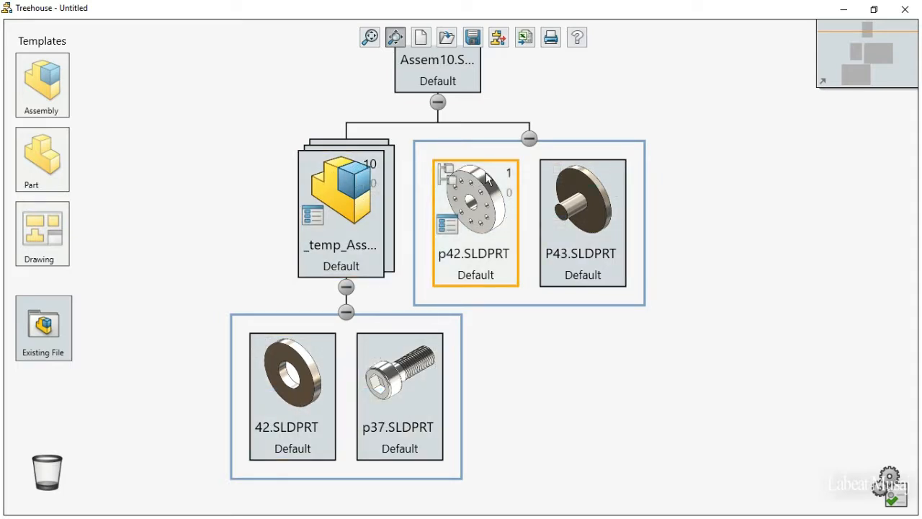
pyautogui.scroll(-2, 469, 124)
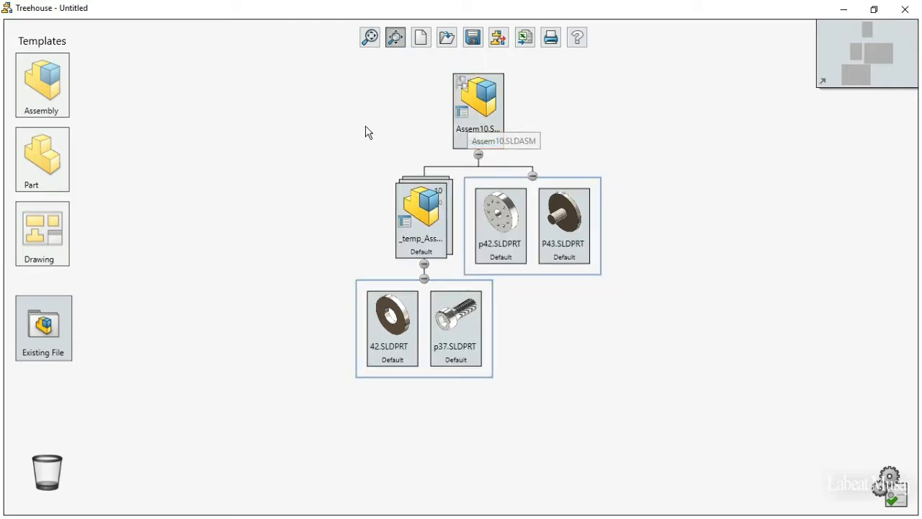
pyautogui.moveTo(48, 236)
pyautogui.moveTo(48, 240)
pyautogui.mouseDown()
pyautogui.moveTo(298, 177)
pyautogui.moveTo(476, 113)
pyautogui.mouseUp()
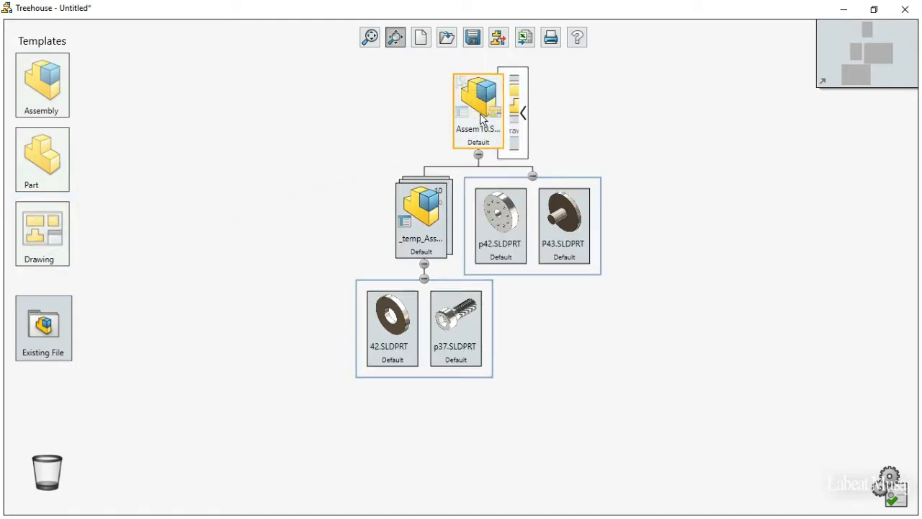